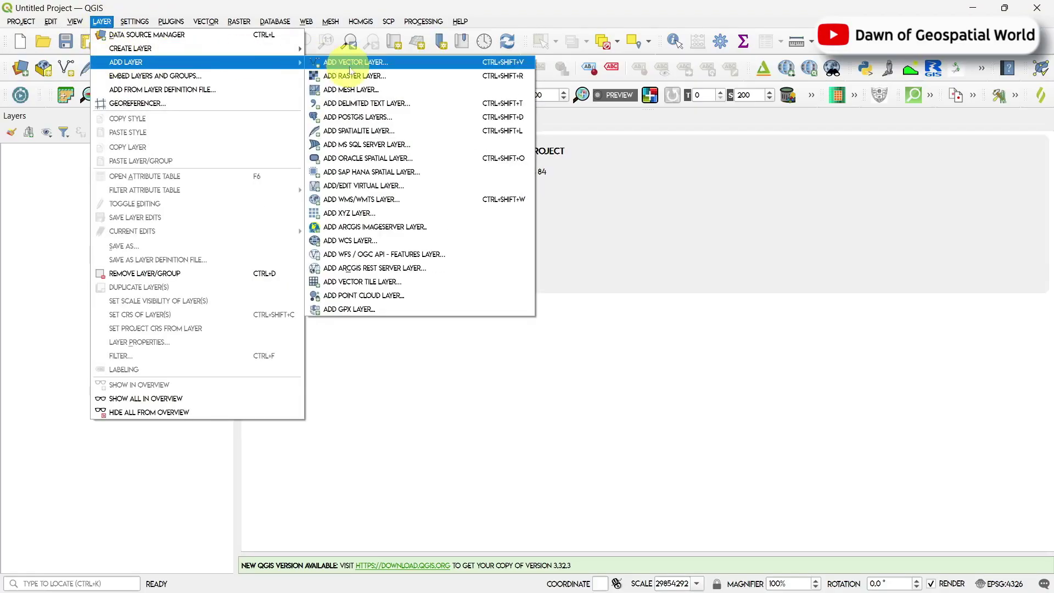
Step: Add the Landsat SR_B3 and SR_B6 band TIFs as raster layers and collapse their legends
click(357, 66)
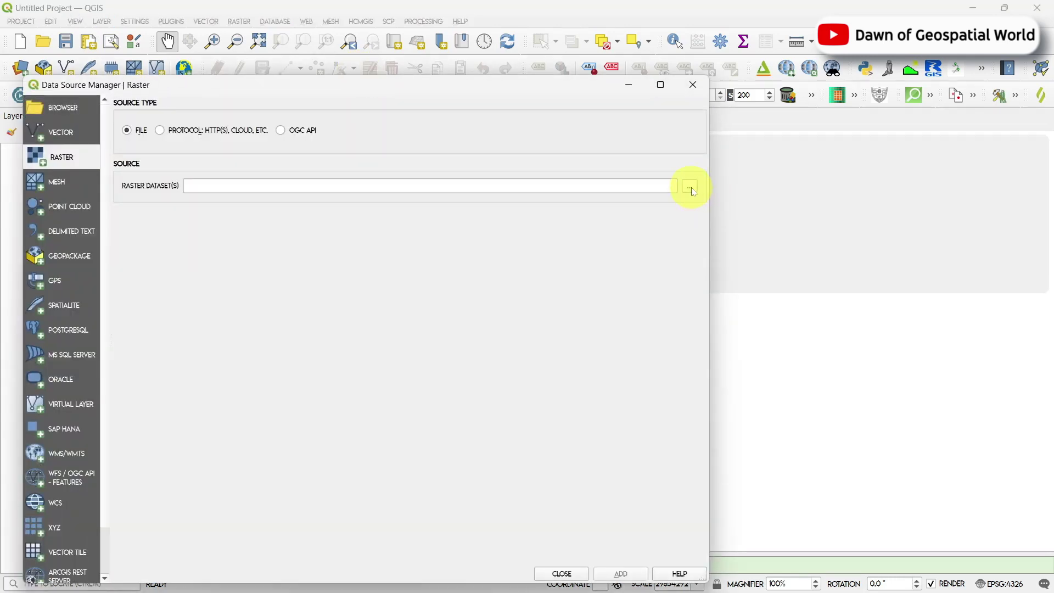
click(690, 186)
double_click(273, 247)
drag(540, 207, 543, 281)
click(258, 223)
click(435, 402)
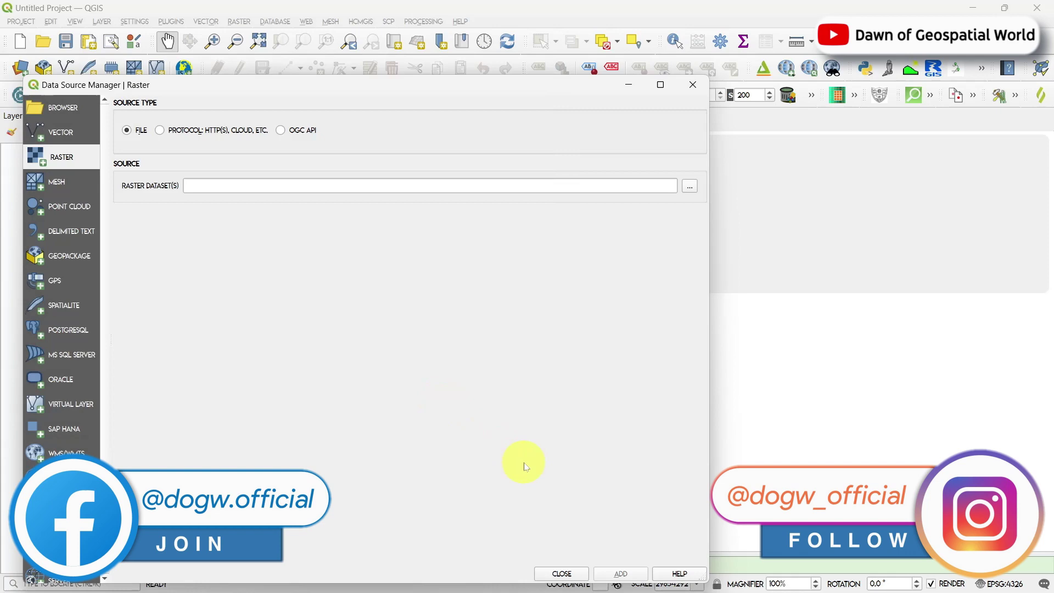
click(619, 573)
click(570, 574)
click(8, 149)
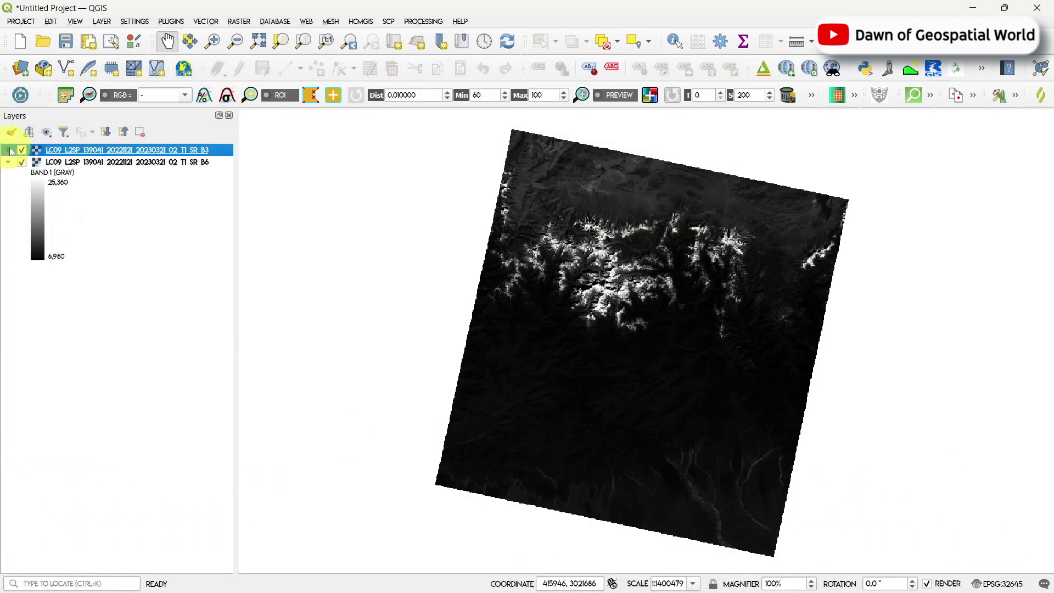
click(7, 162)
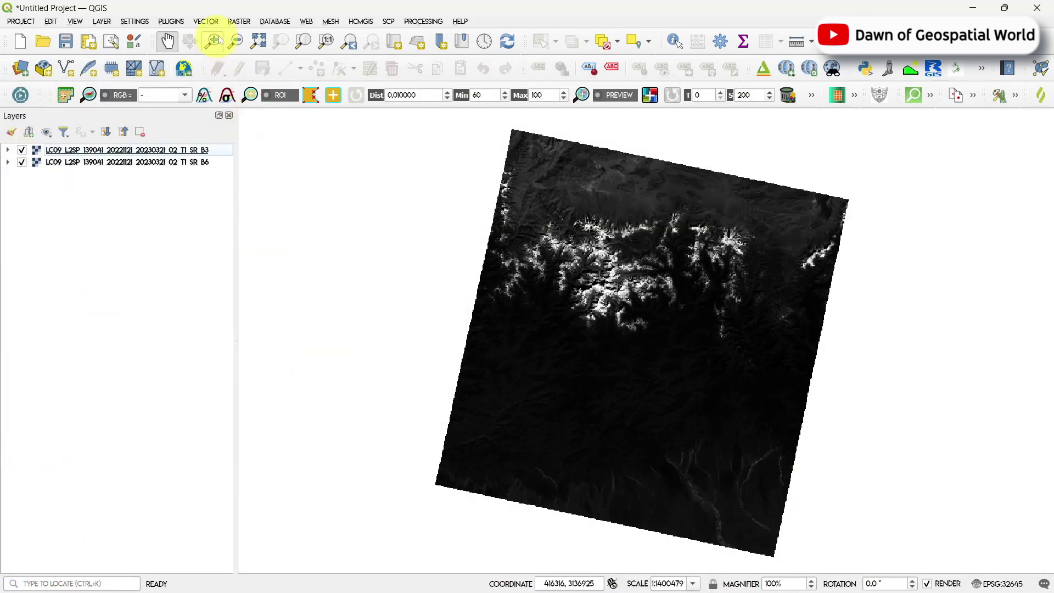
Step: In the Raster Calculator, build the expression (B3 - B6) / (B3 + B6)
click(239, 22)
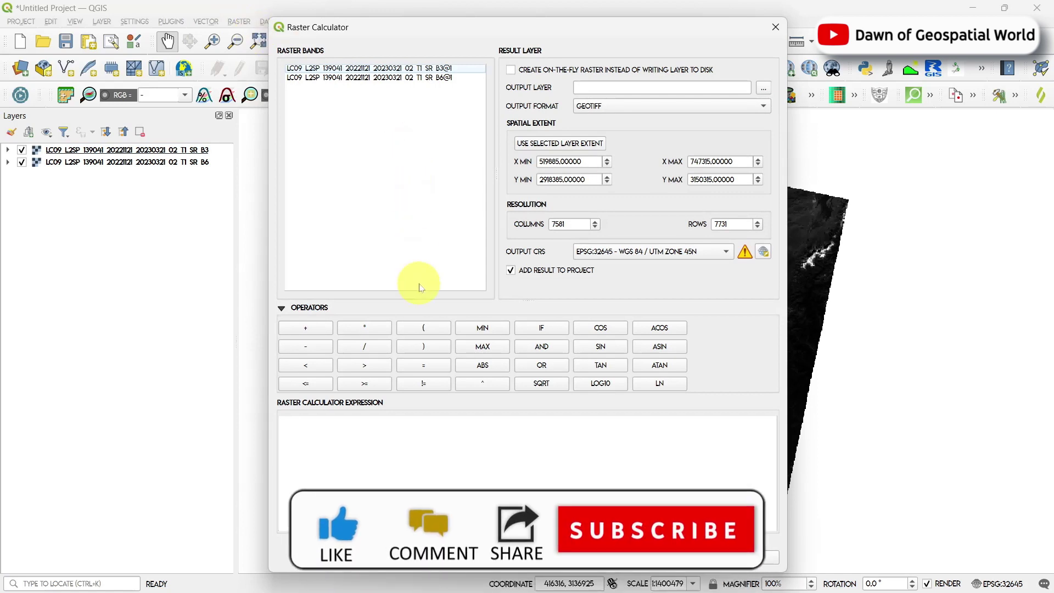
click(423, 328)
double_click(412, 68)
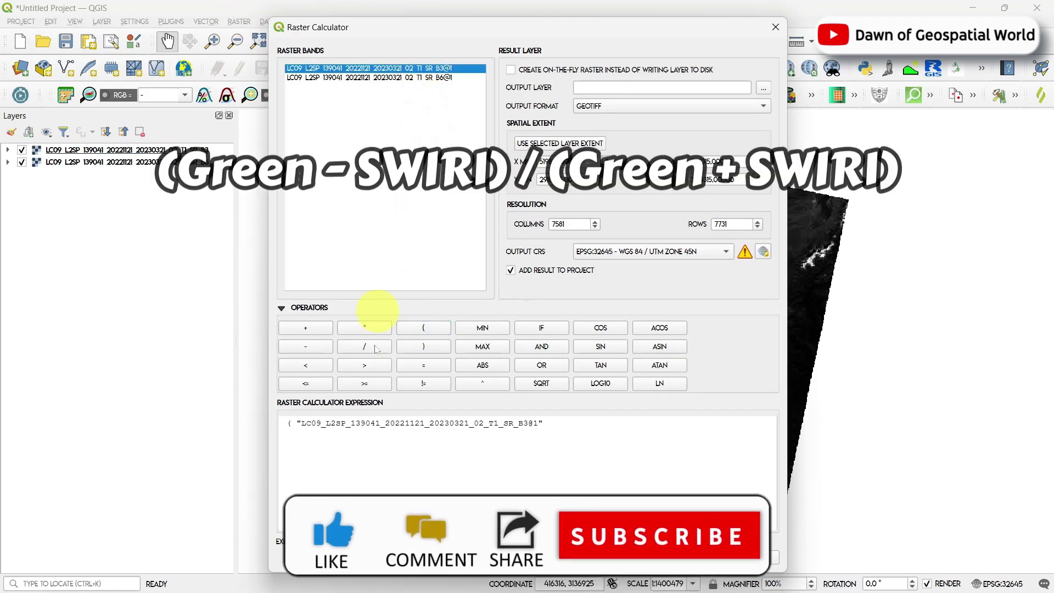
click(306, 346)
double_click(384, 78)
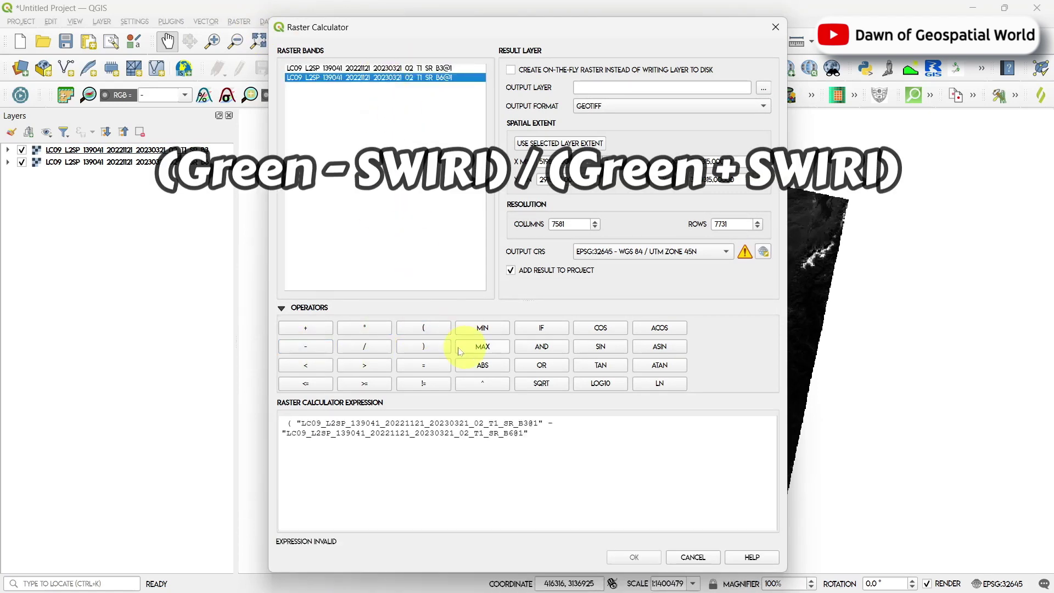
click(423, 346)
click(390, 347)
click(423, 328)
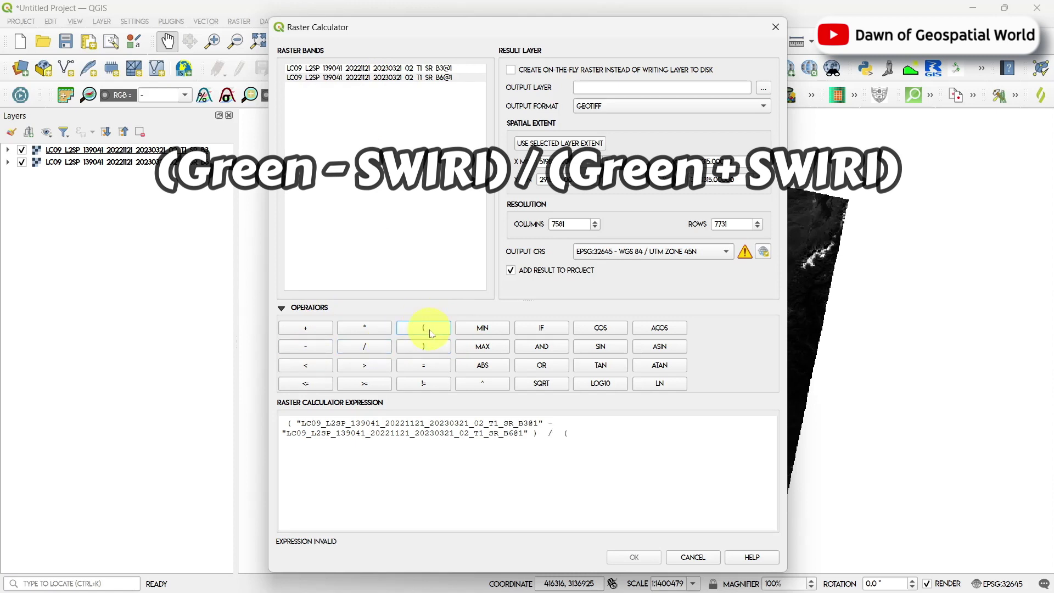
double_click(427, 68)
click(306, 328)
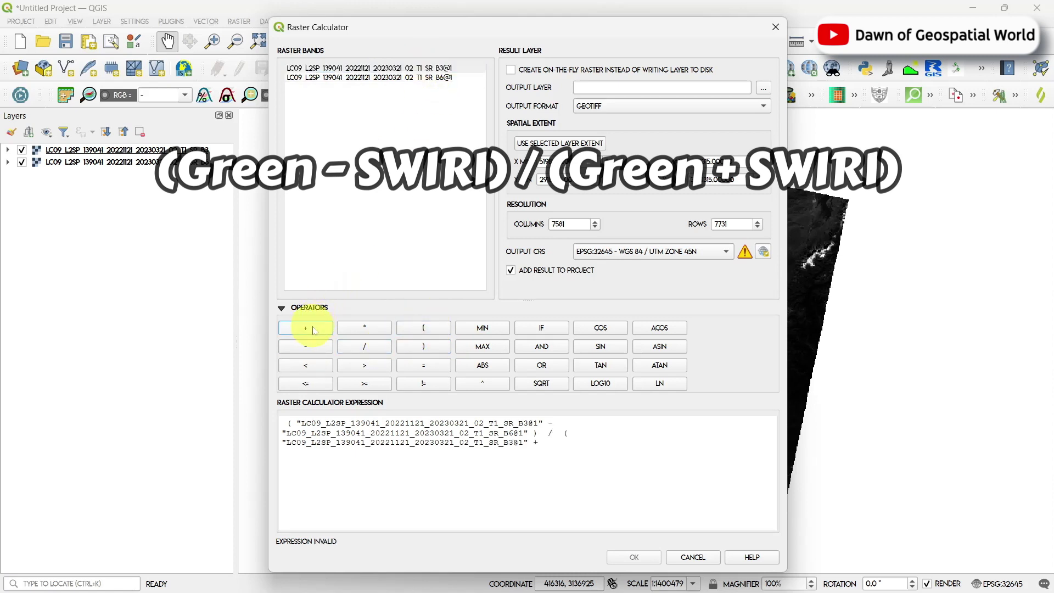
click(376, 78)
double_click(377, 78)
click(423, 346)
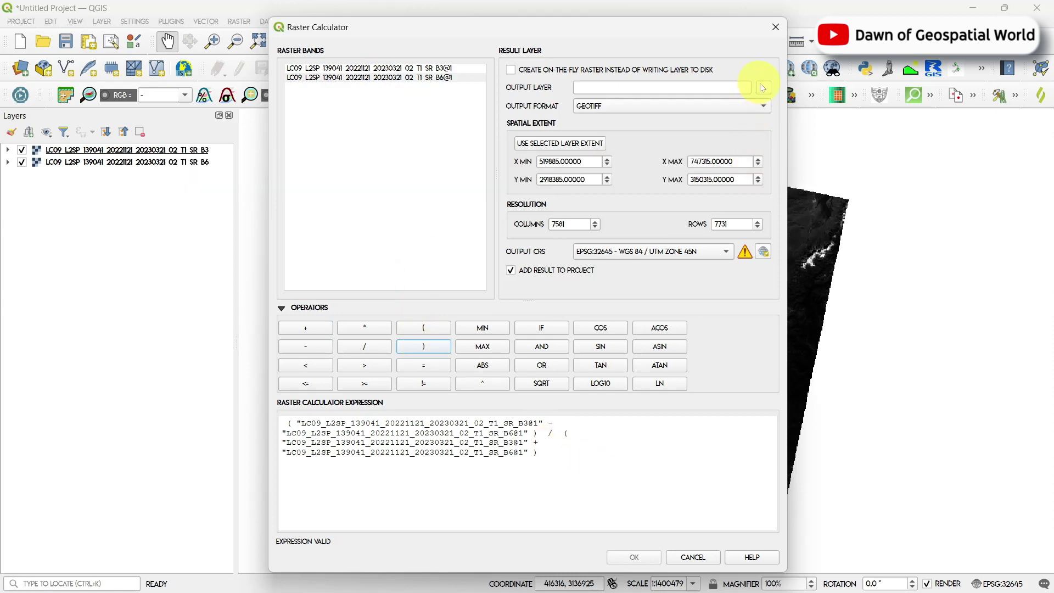
Step: Save the output raster as 'Snow Index' and run the calculation
click(764, 90)
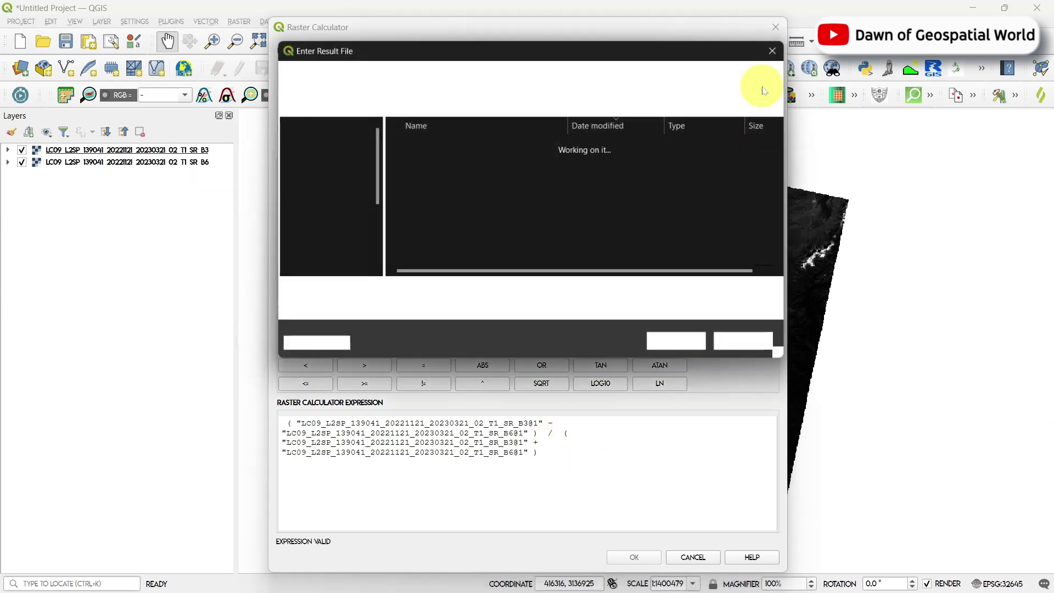
text(Snow Index)
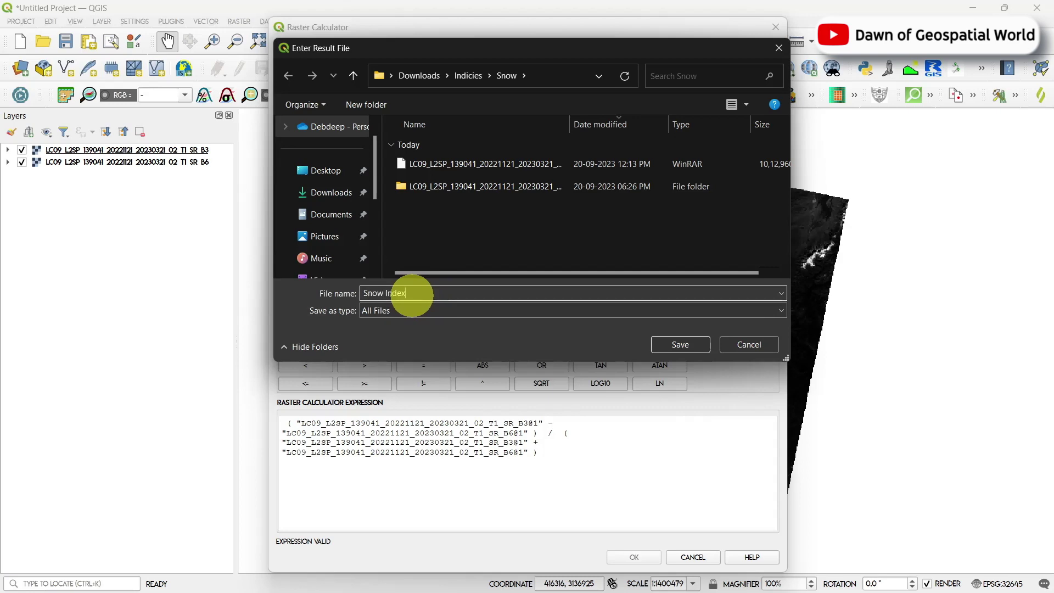
click(653, 344)
click(632, 558)
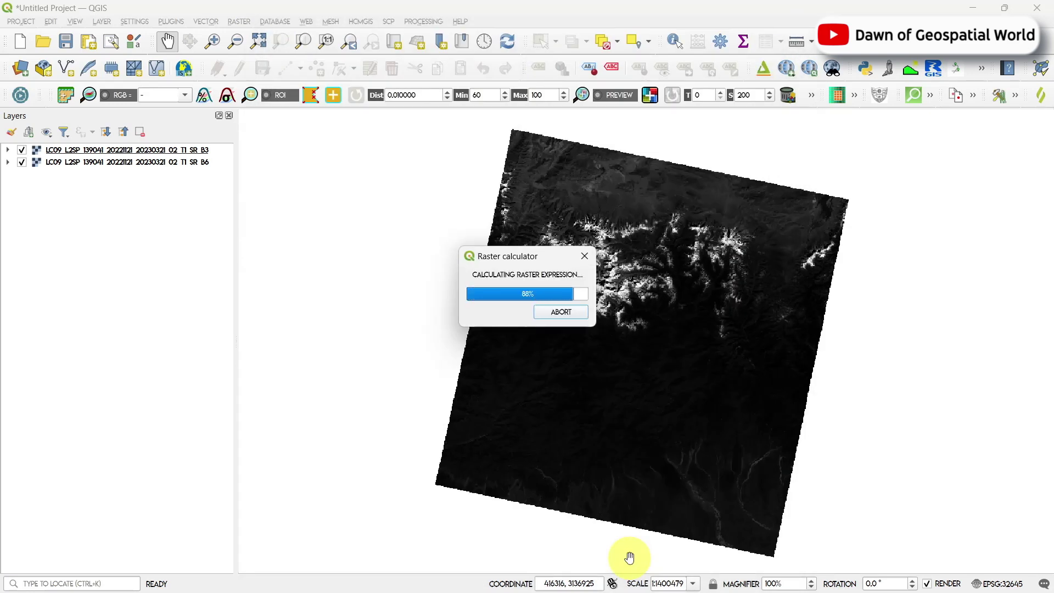
Step: Hide the B3 and B6 layers and style Snow Index as singleband pseudocolor with the Mako ramp
click(22, 238)
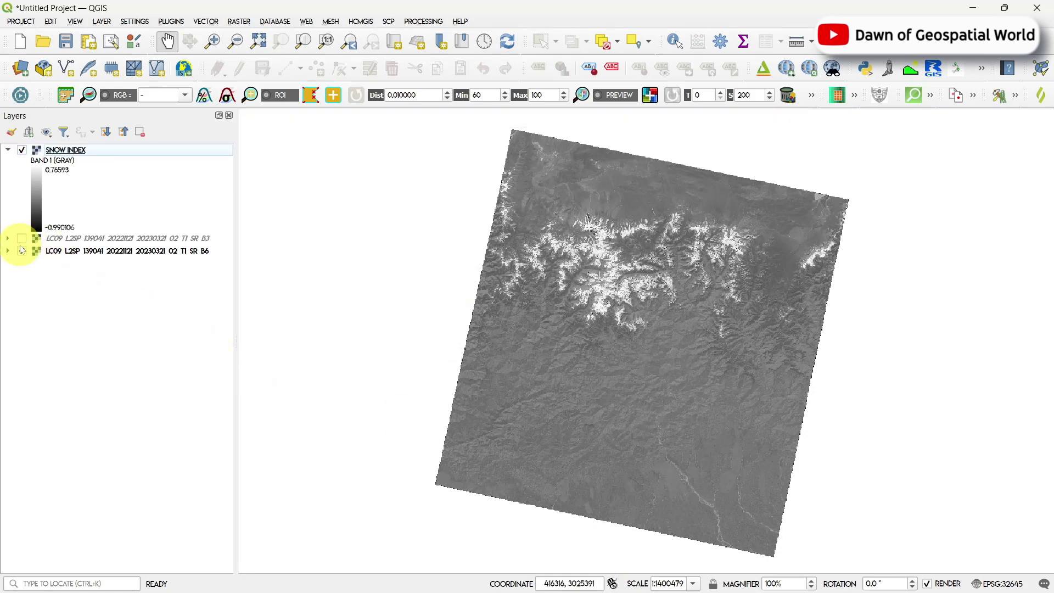
click(22, 251)
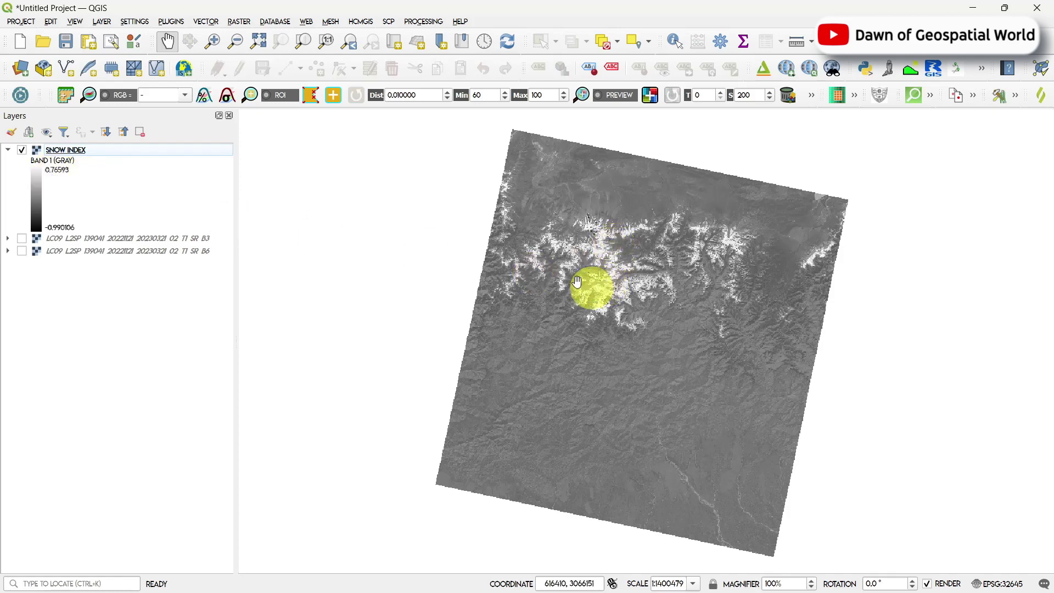
right_click(66, 152)
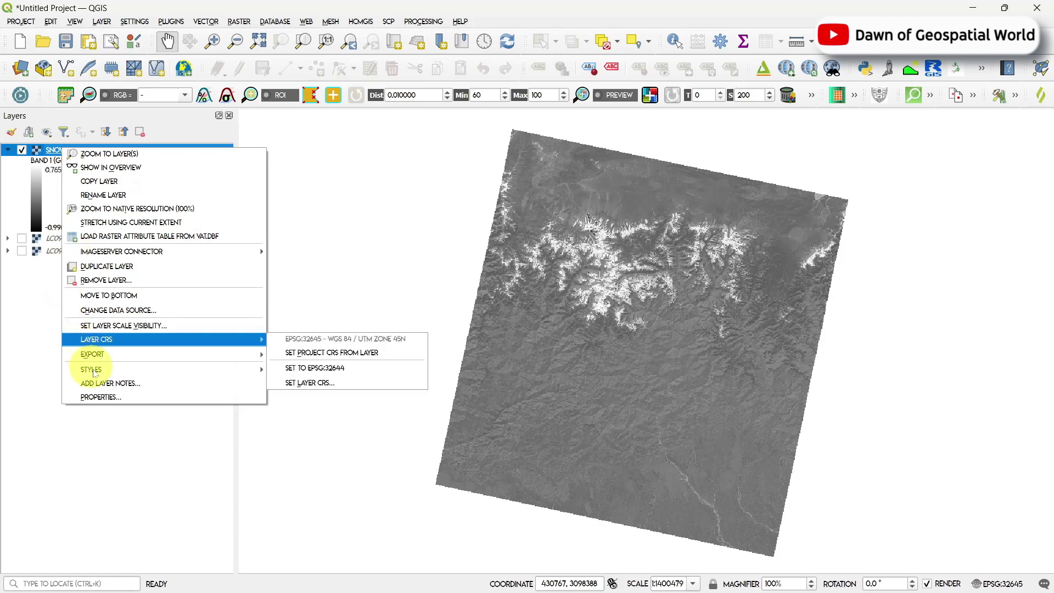
click(106, 399)
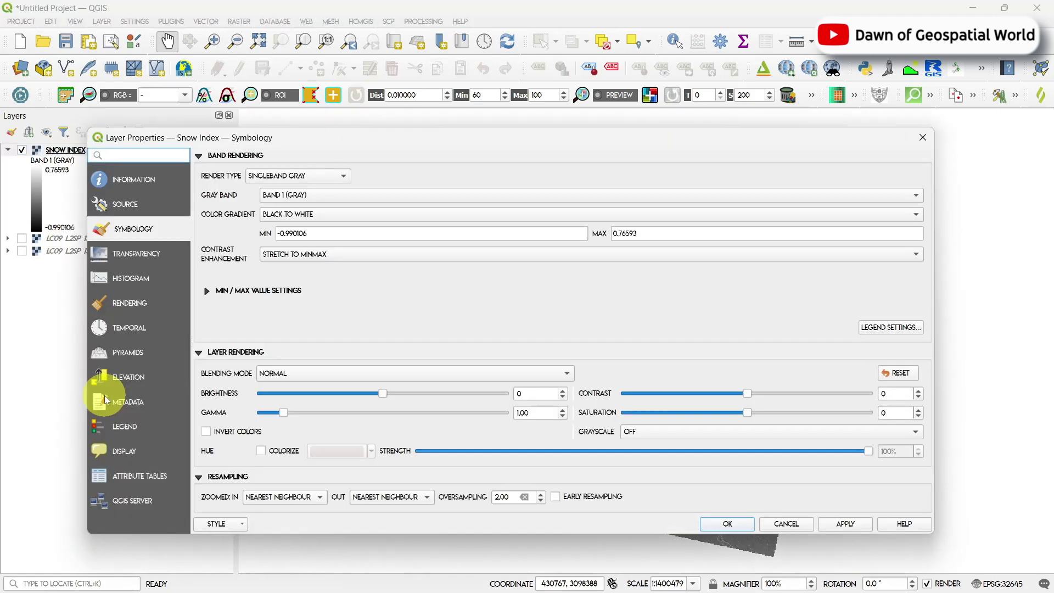
click(335, 176)
click(334, 188)
click(909, 271)
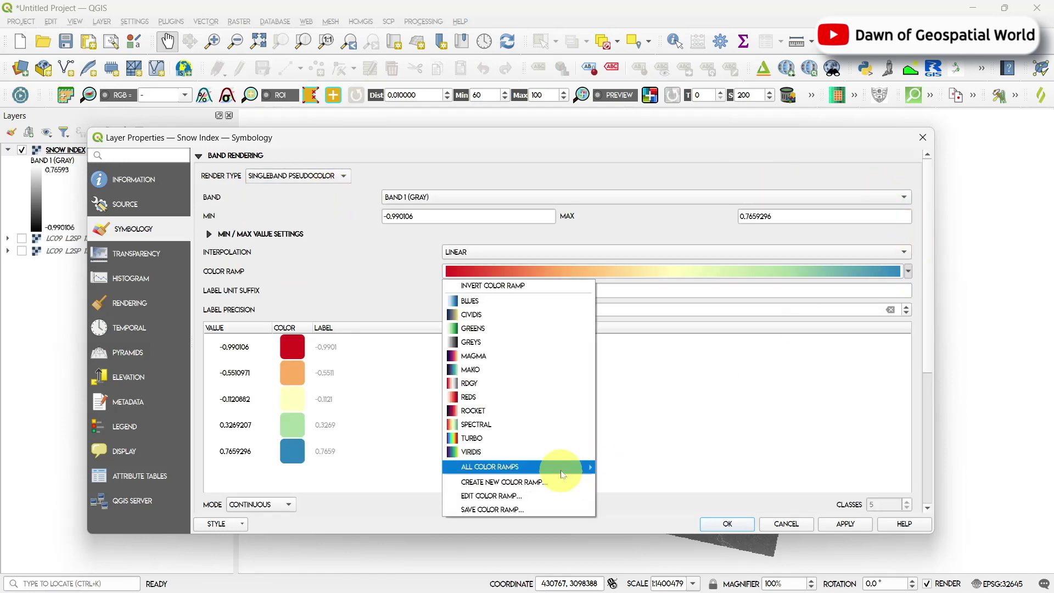
mouse_move(565, 467)
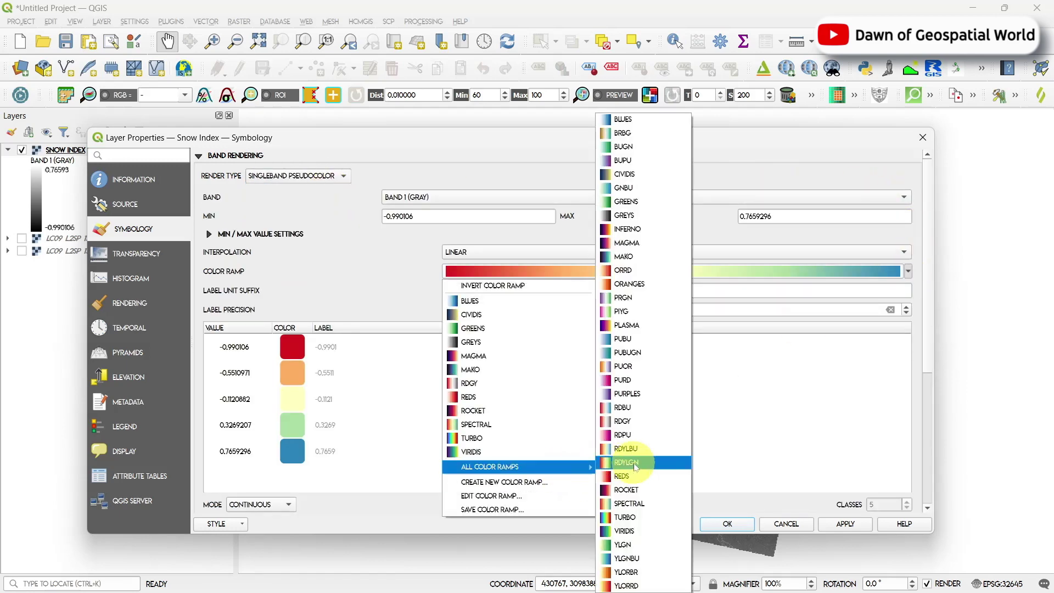
click(646, 256)
click(728, 524)
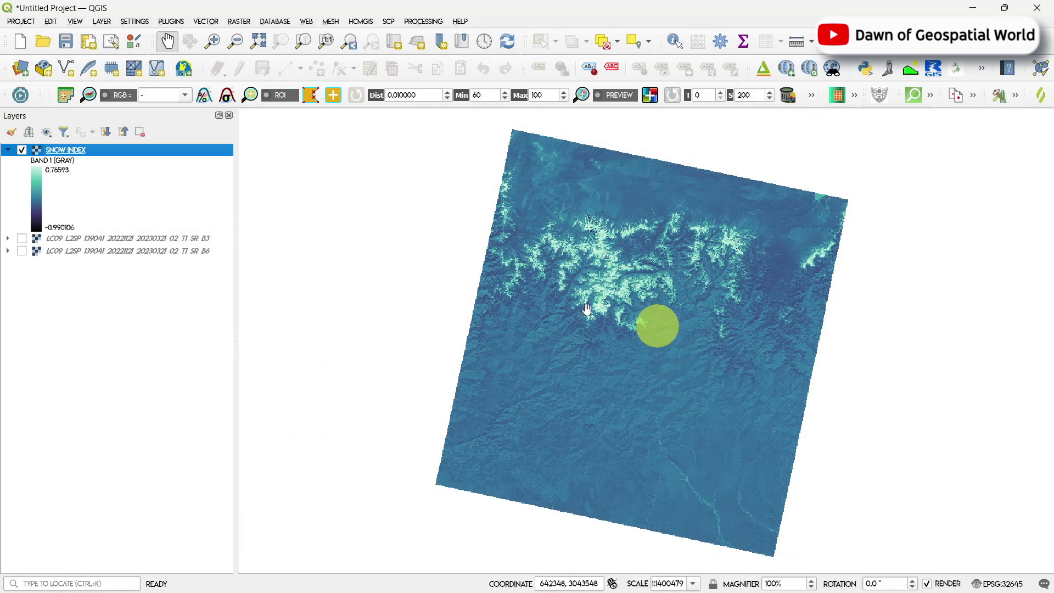
Step: Zoom in on the snowy mountains near the top of the Snow Index raster
click(212, 44)
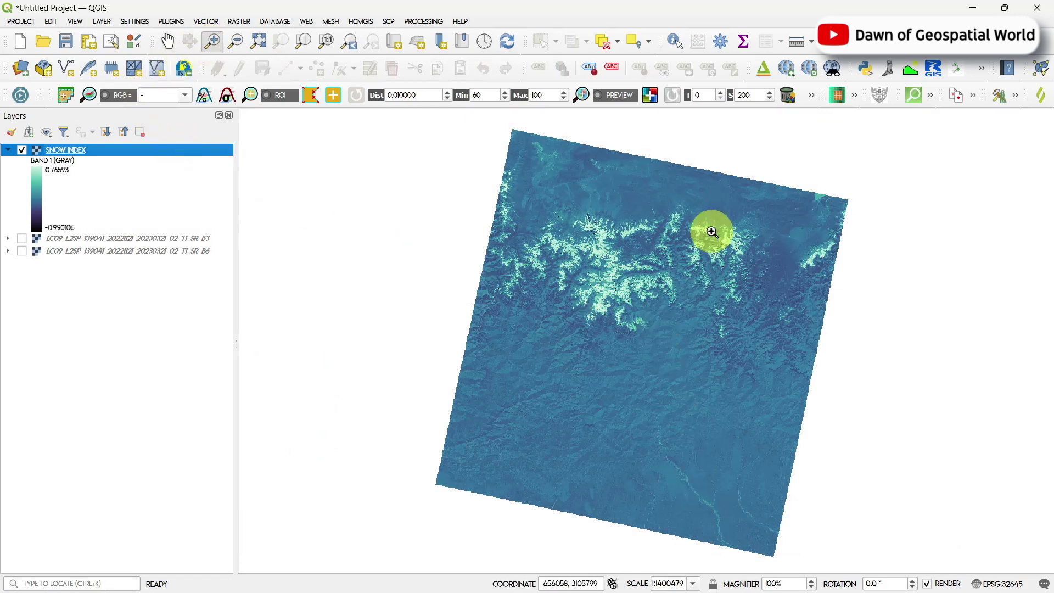
drag(513, 187, 746, 332)
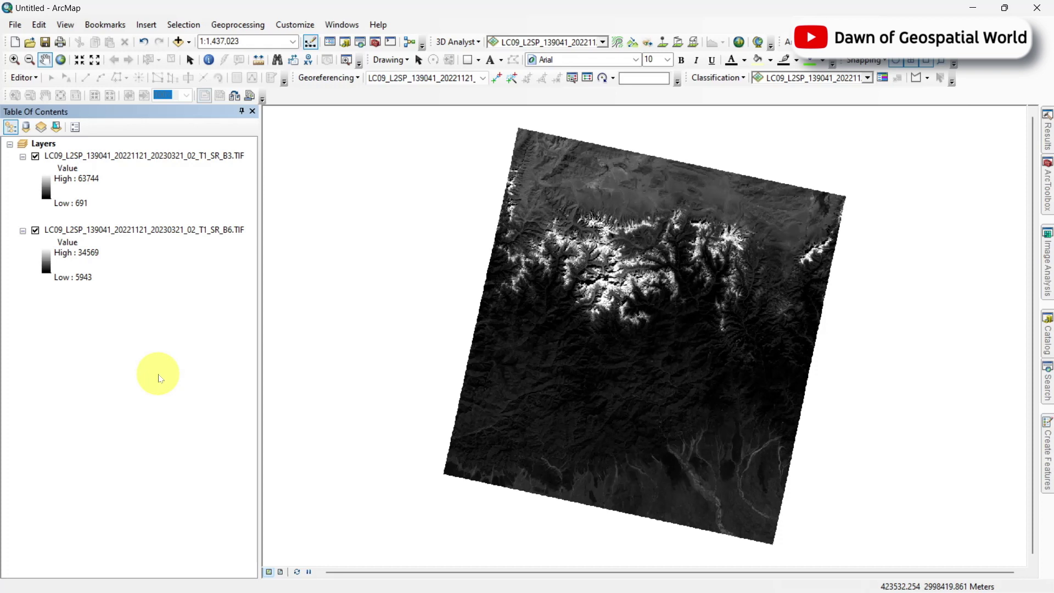
Step: Search for 'raster calculator' and open the Raster Calculator tool
click(1046, 384)
text(raster calculator)
key(Return)
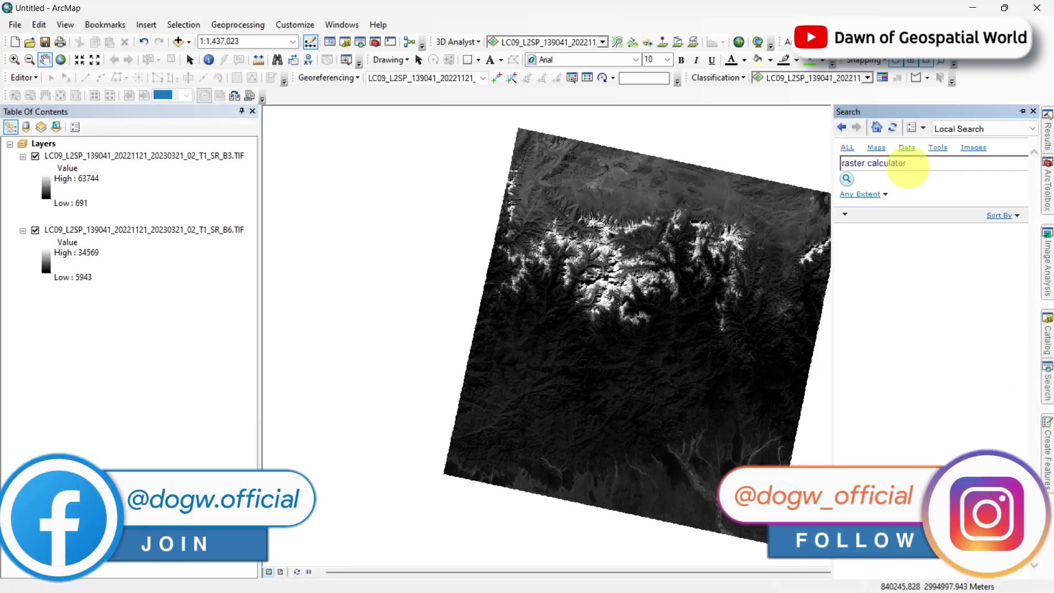
click(897, 253)
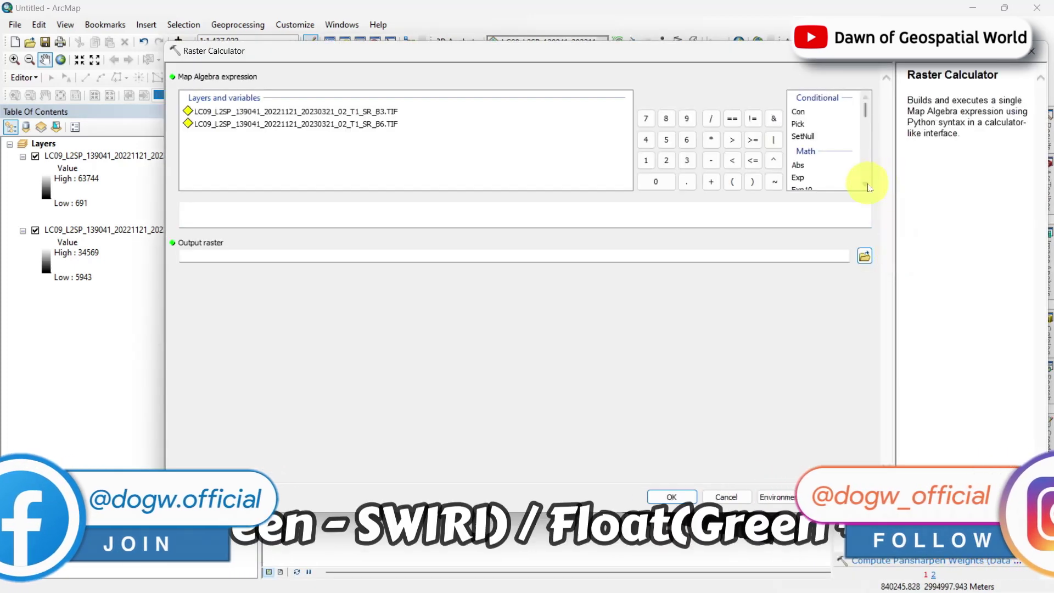
click(865, 186)
click(866, 186)
click(866, 186)
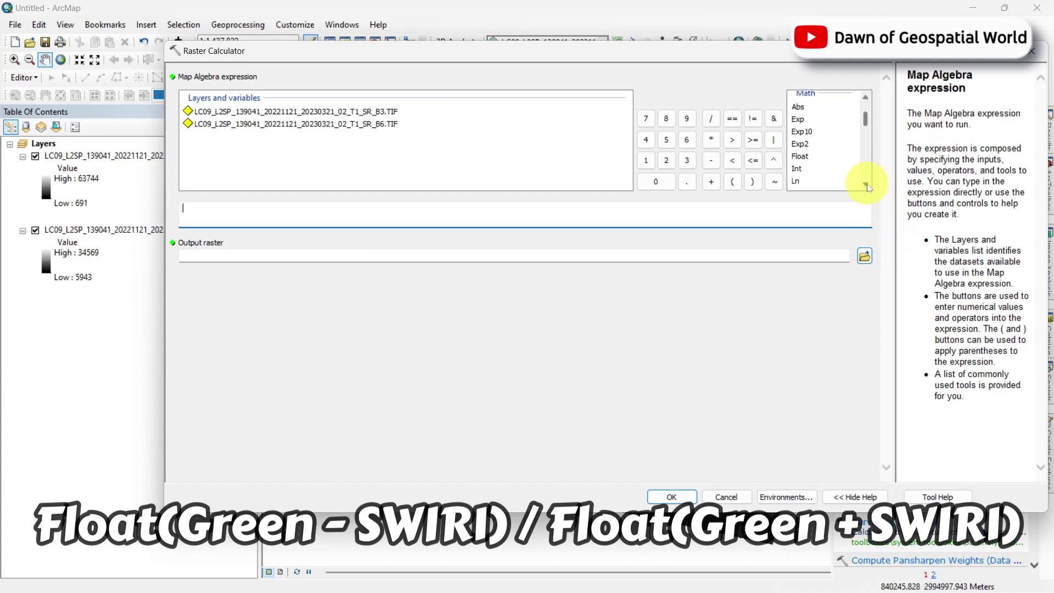
Step: Build the expression Float(B3 - B6) / Float(B3 + B6) from the band layers
double_click(800, 156)
double_click(370, 112)
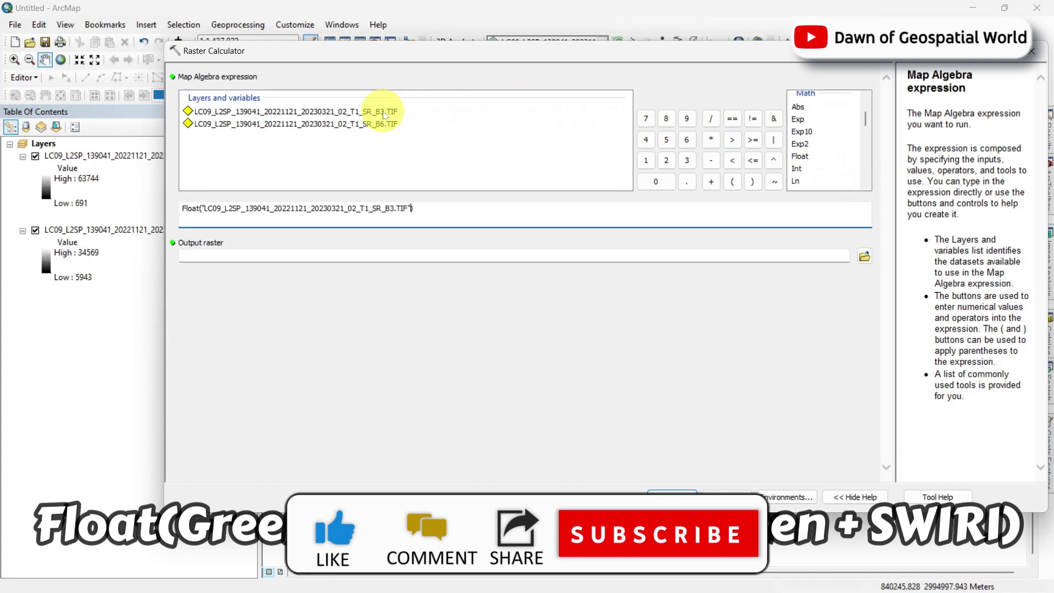
click(711, 161)
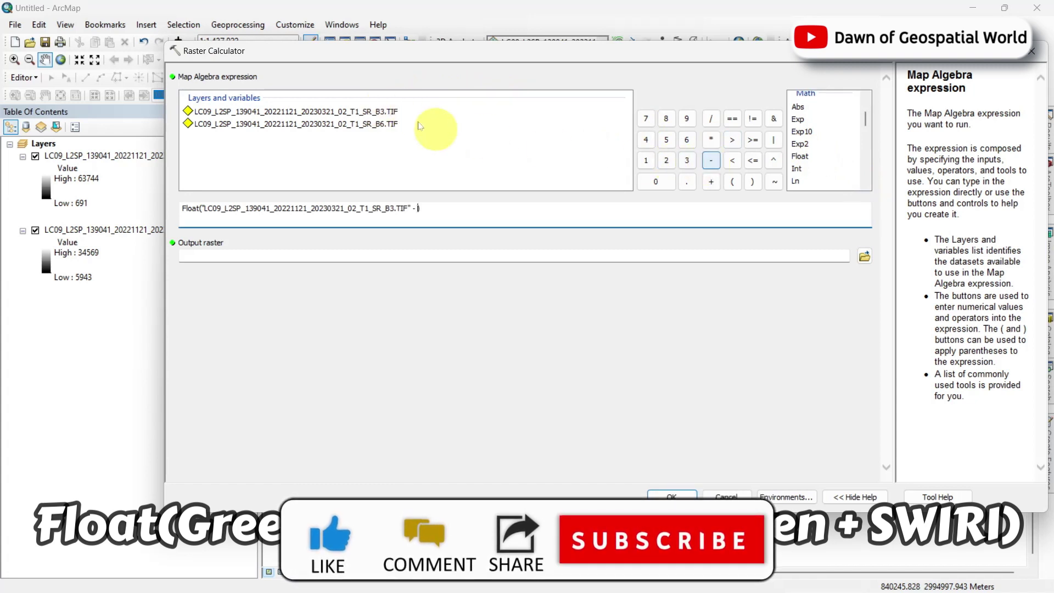
double_click(357, 124)
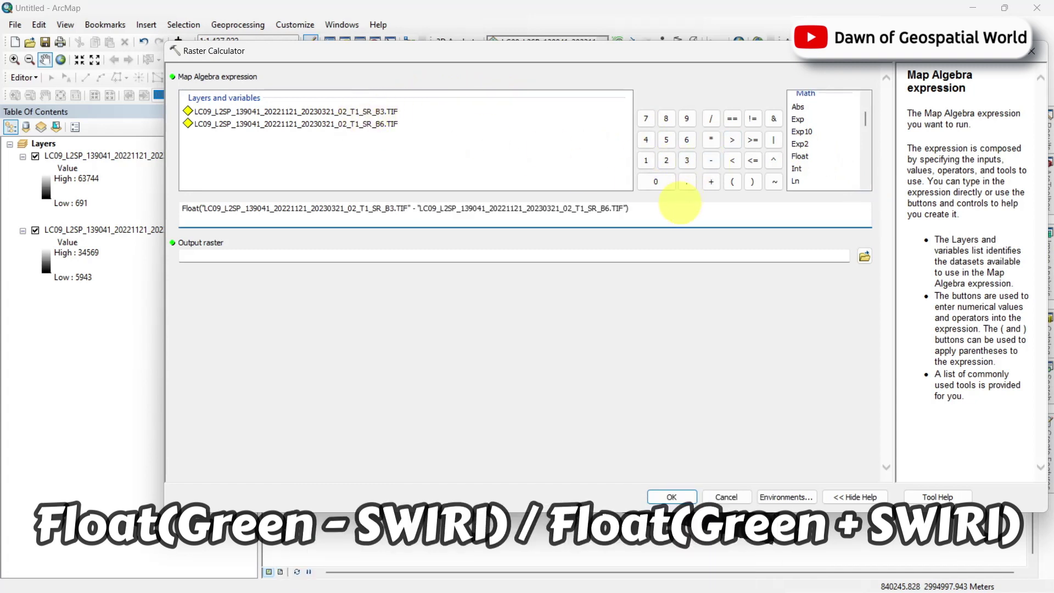
click(711, 118)
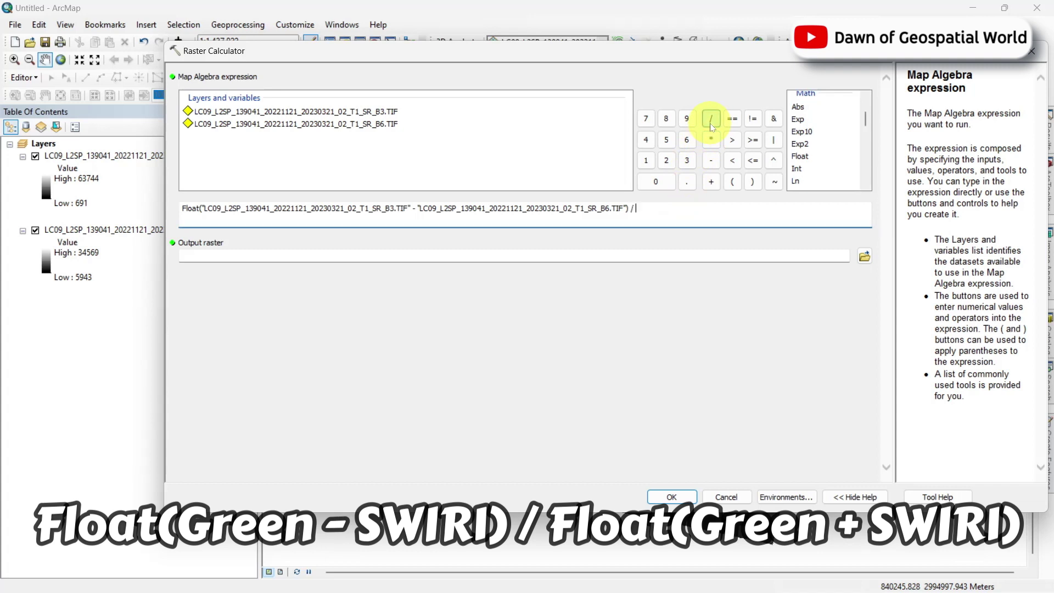
double_click(800, 157)
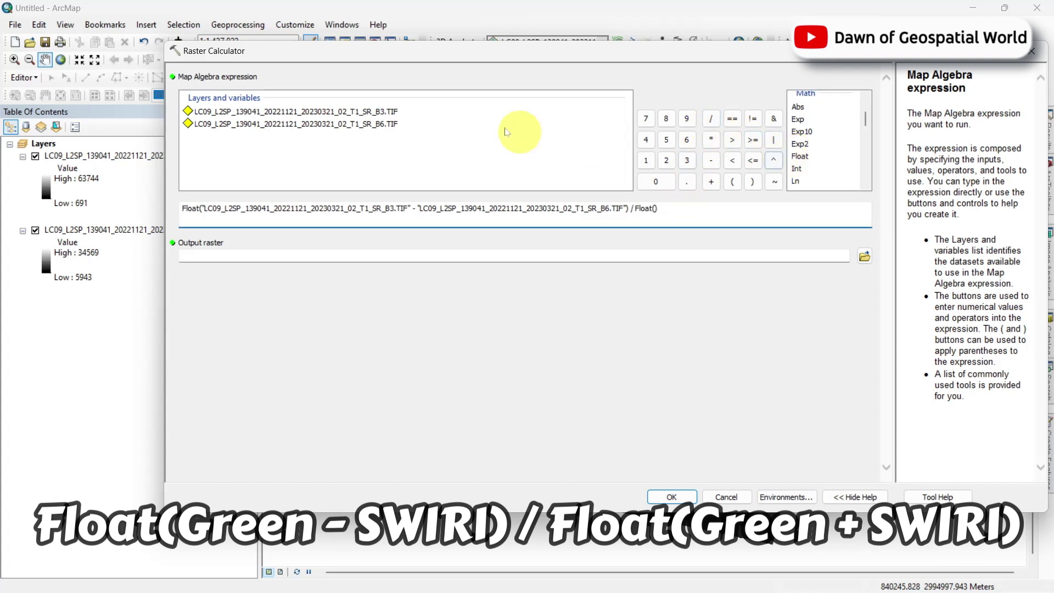
double_click(366, 114)
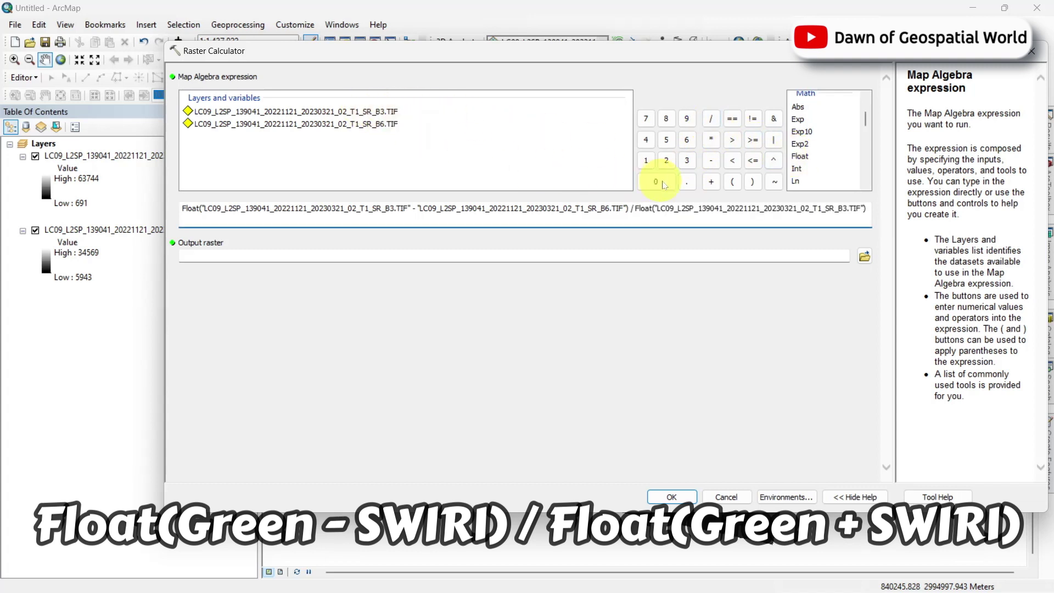
click(712, 182)
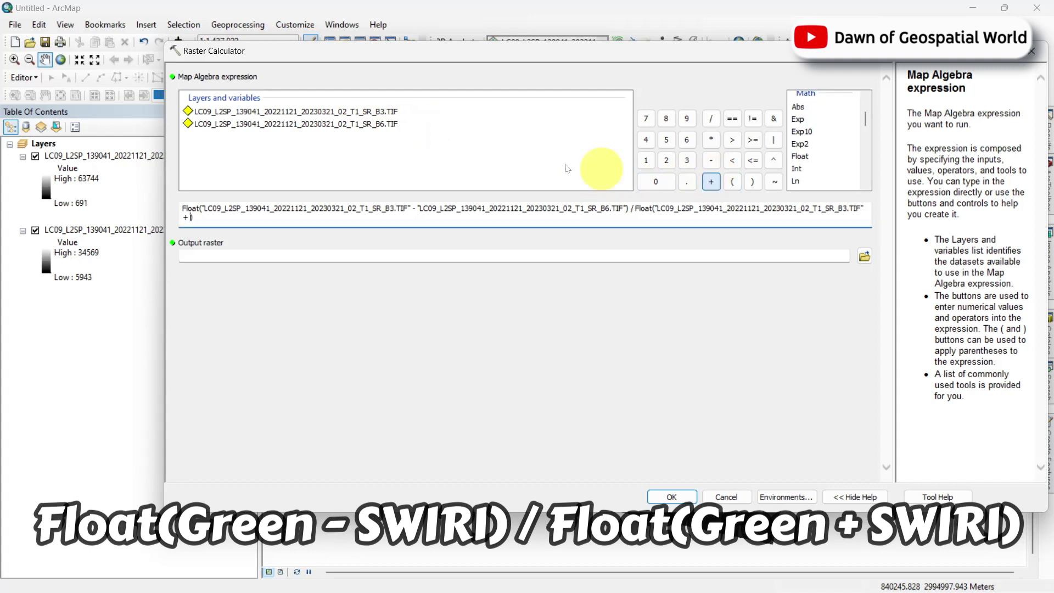
double_click(270, 127)
Step: Name the output raster Snow_Index and run the calculation
click(501, 256)
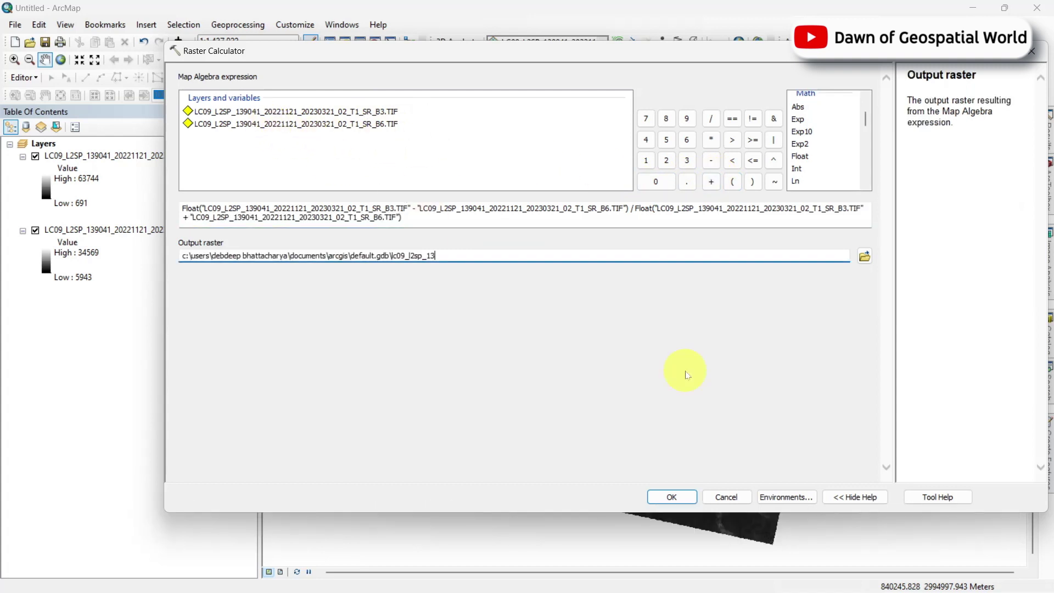
key(BackSpace)
key(BackSpace)
key(BackSpace)
key(BackSpace)
key(BackSpace)
key(BackSpace)
key(BackSpace)
key(BackSpace)
key(BackSpace)
key(BackSpace)
key(BackSpace)
text(Snow_Index)
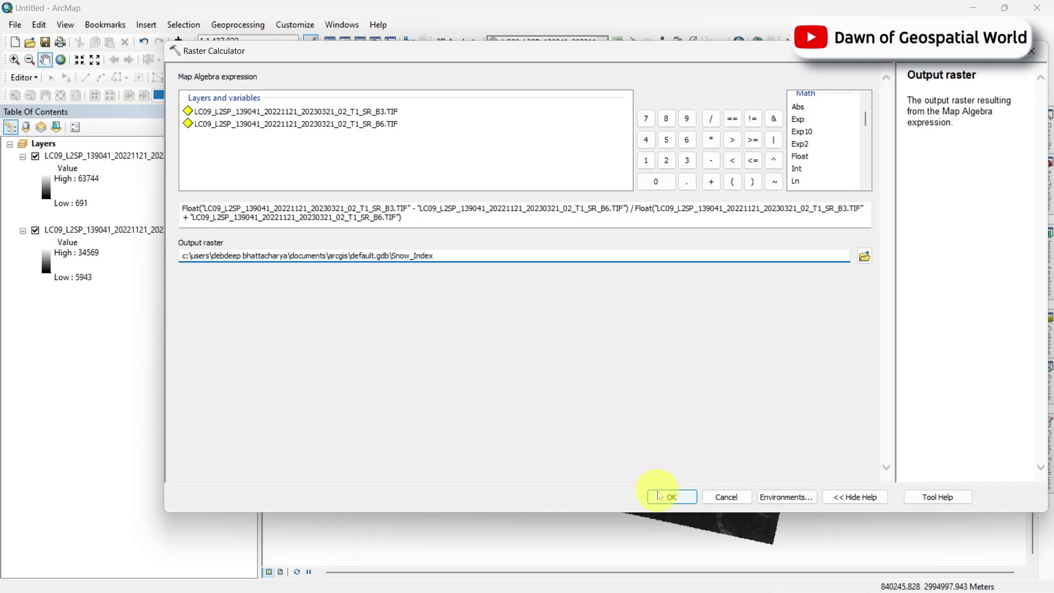
click(664, 496)
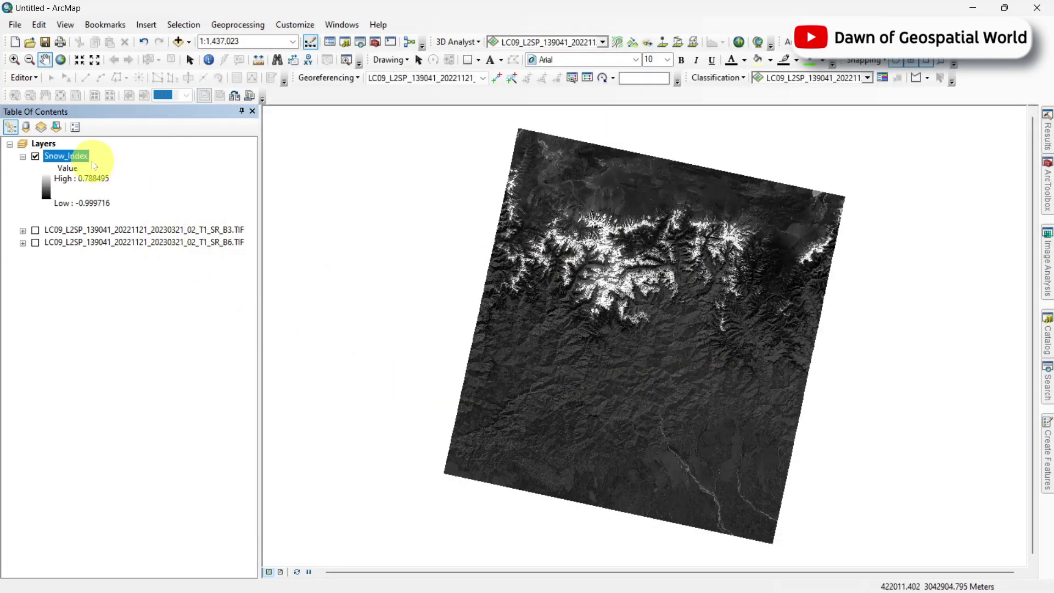
Step: Give the Snow_Index layer a yellow-green-to-blue colour ramp in its symbology
right_click(65, 156)
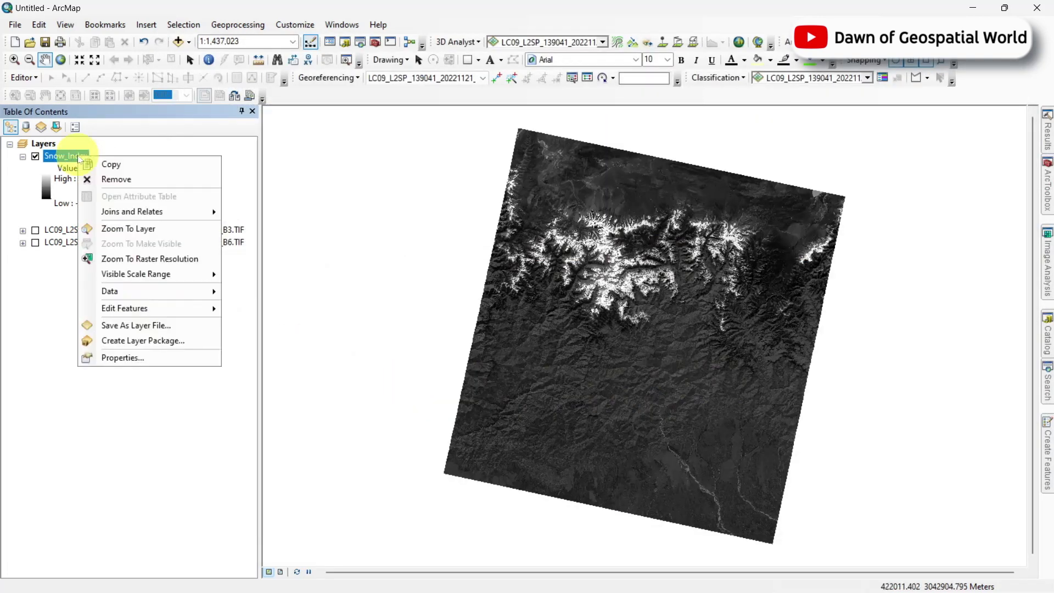
click(147, 358)
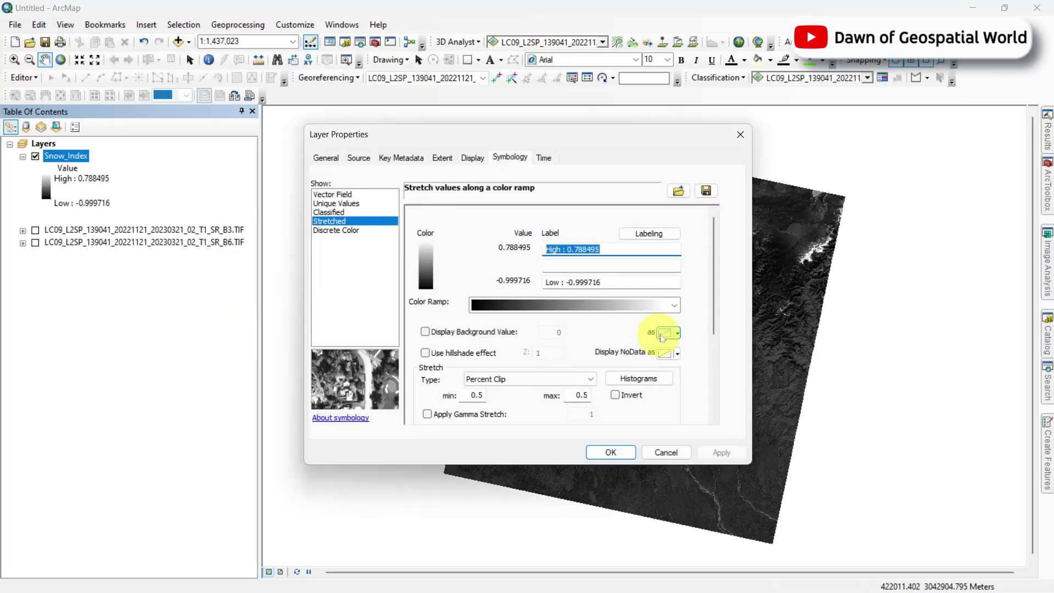
click(675, 305)
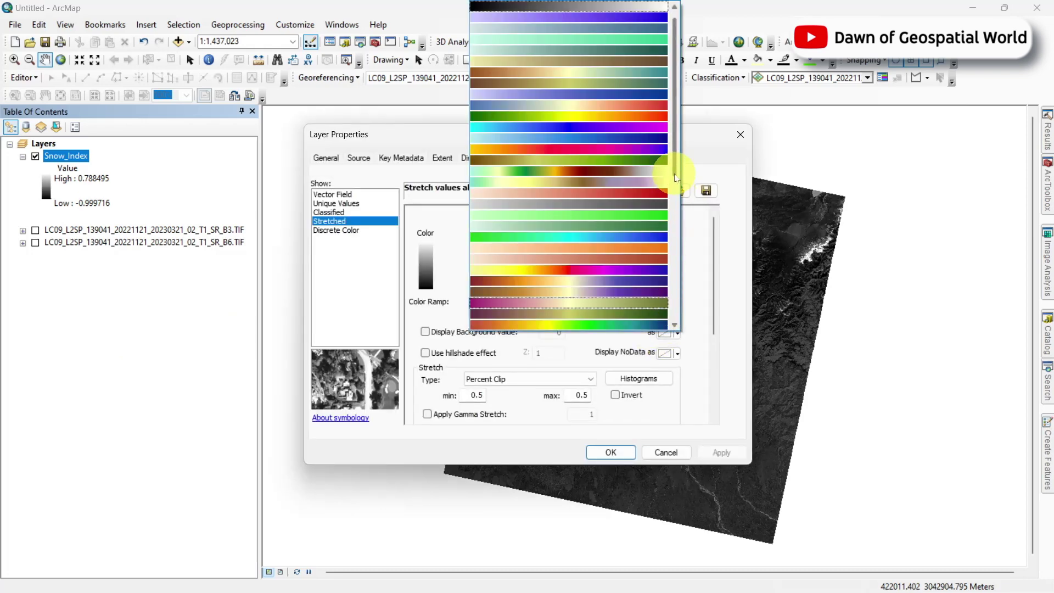
drag(676, 177, 684, 324)
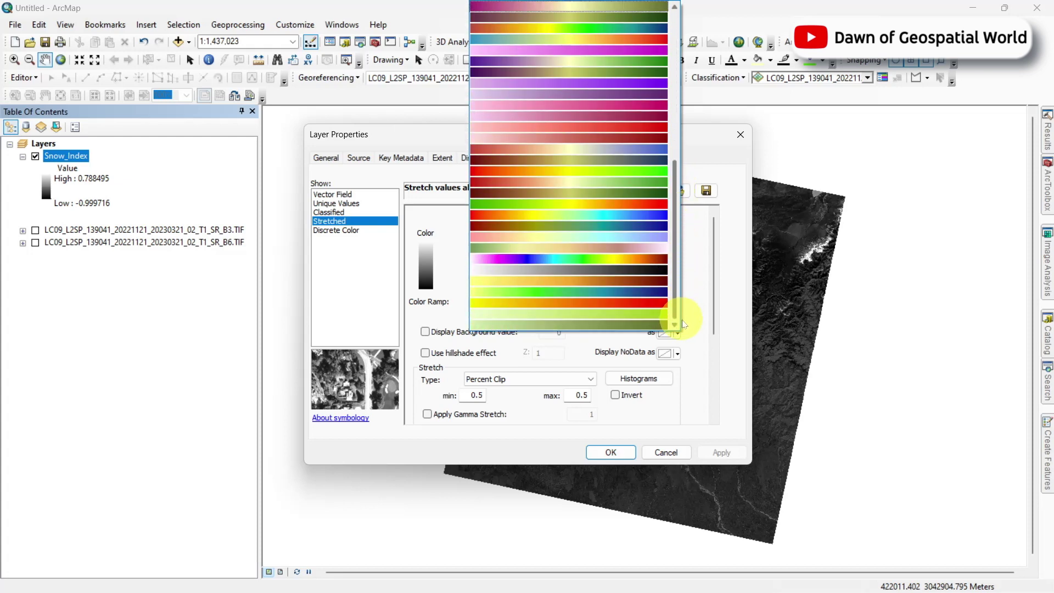
click(638, 295)
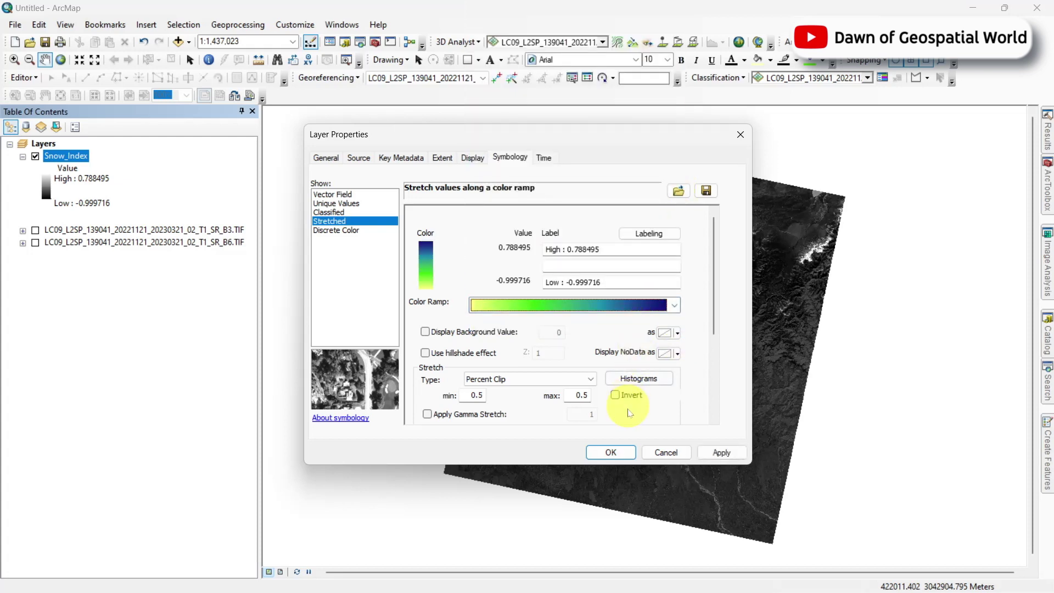
click(610, 451)
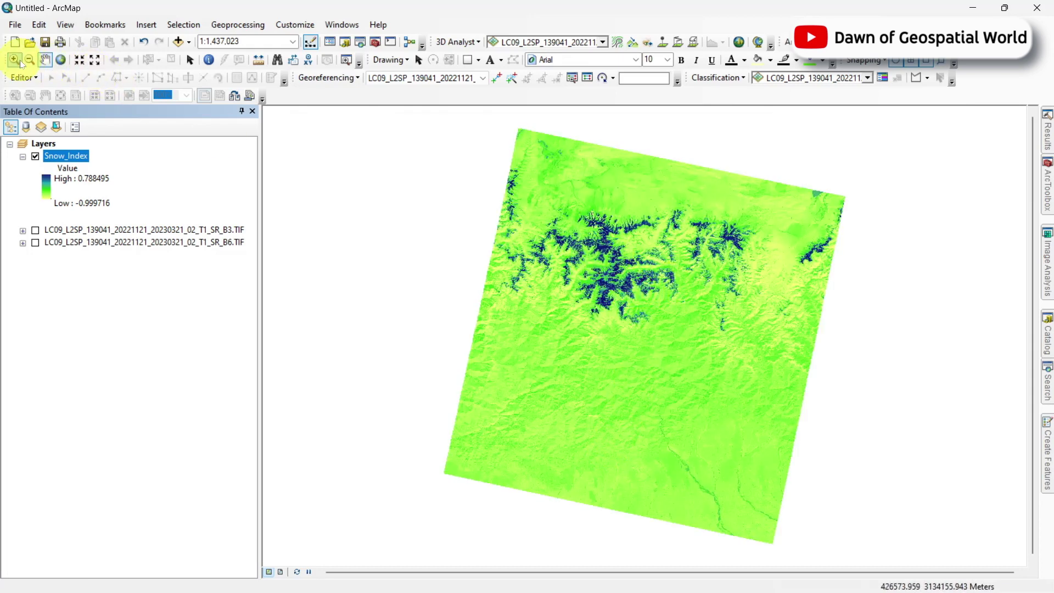
Step: Zoom in on the snowy mountain area, then return to the full extent
drag(535, 188, 782, 363)
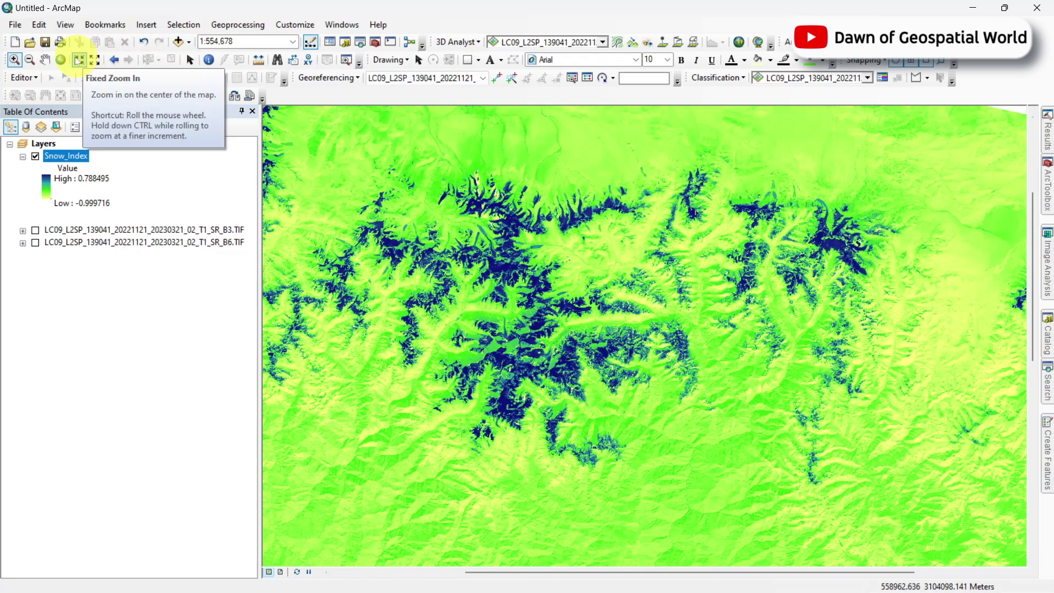
click(62, 62)
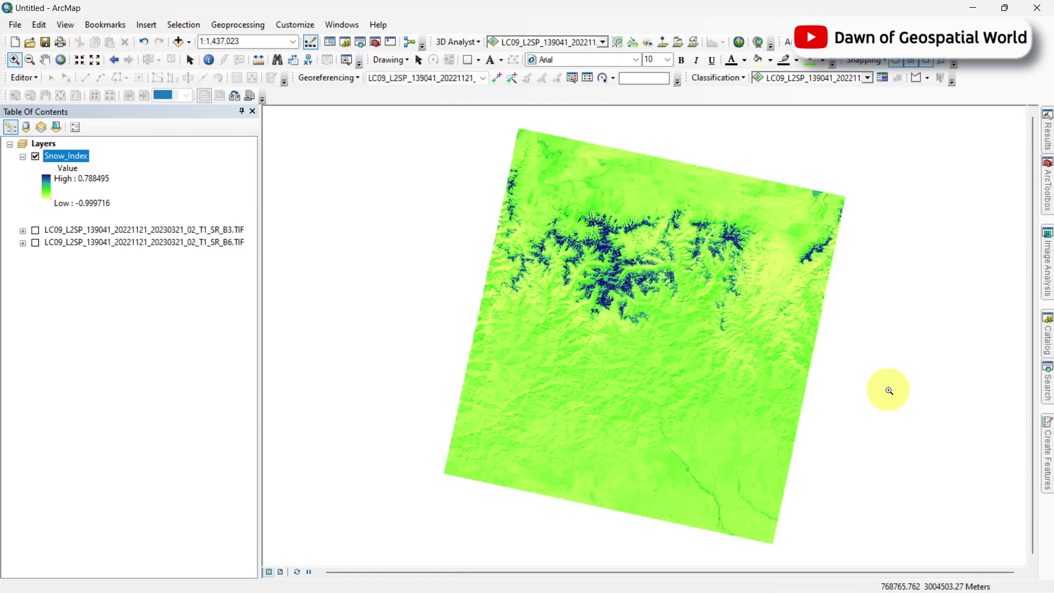
click(1046, 391)
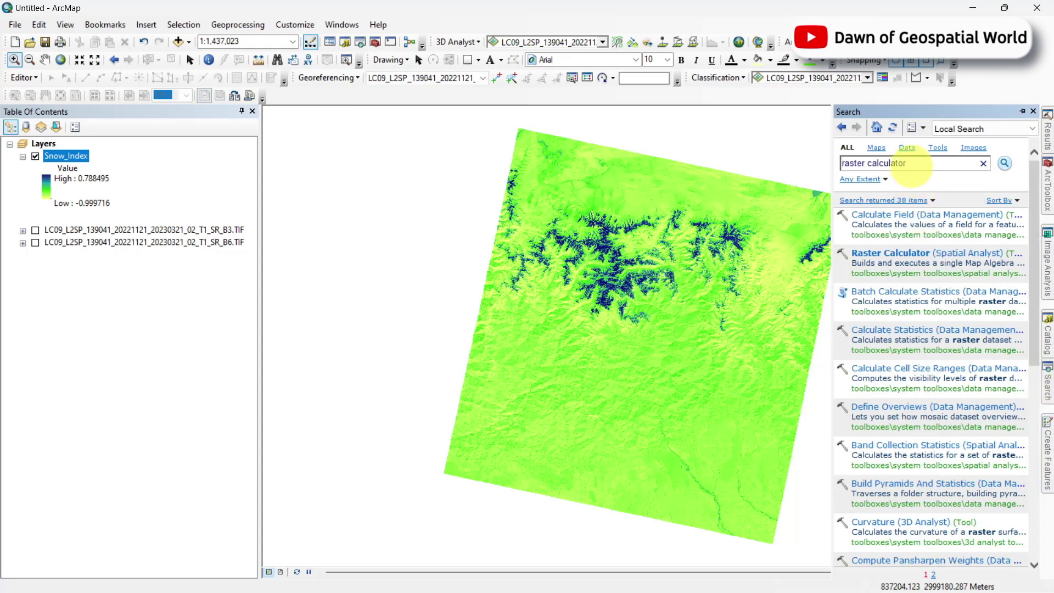
Step: Run Reclassify on Snow_Index with two classes split at 0, output Reclass_Snow1
click(912, 163)
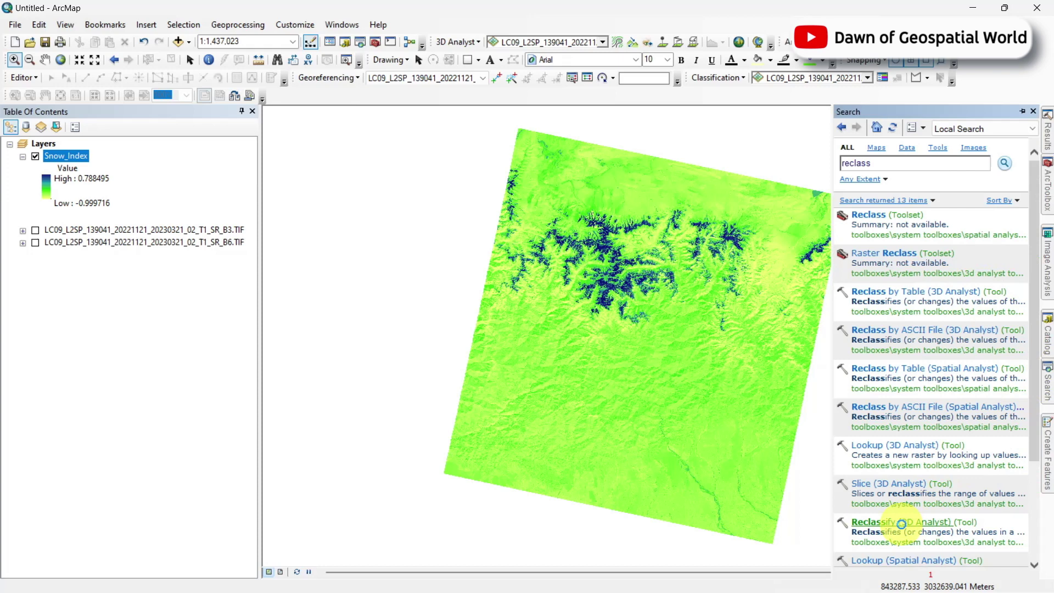
click(901, 524)
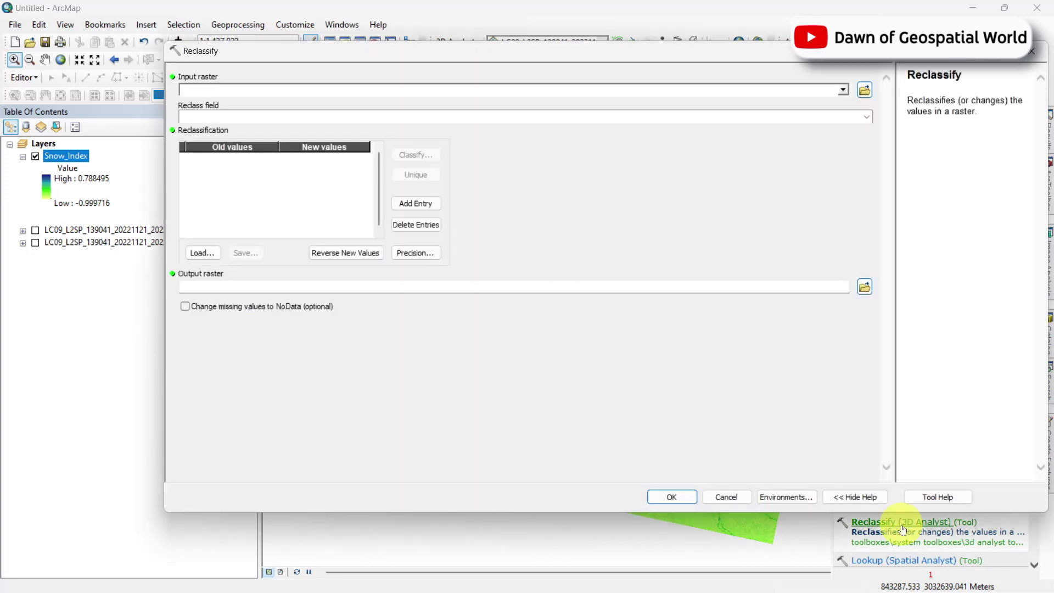
click(843, 93)
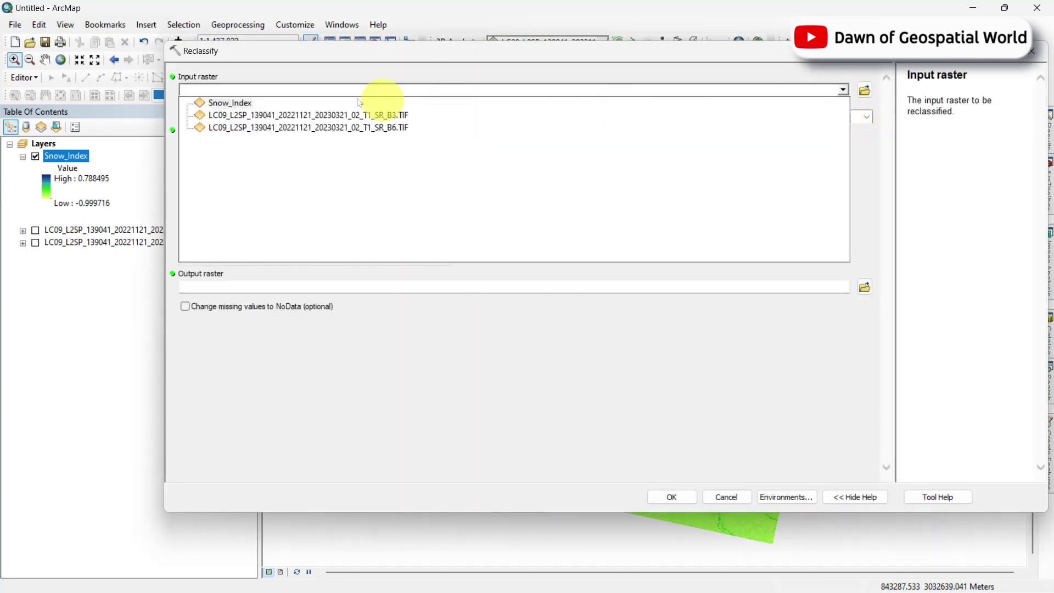
click(225, 103)
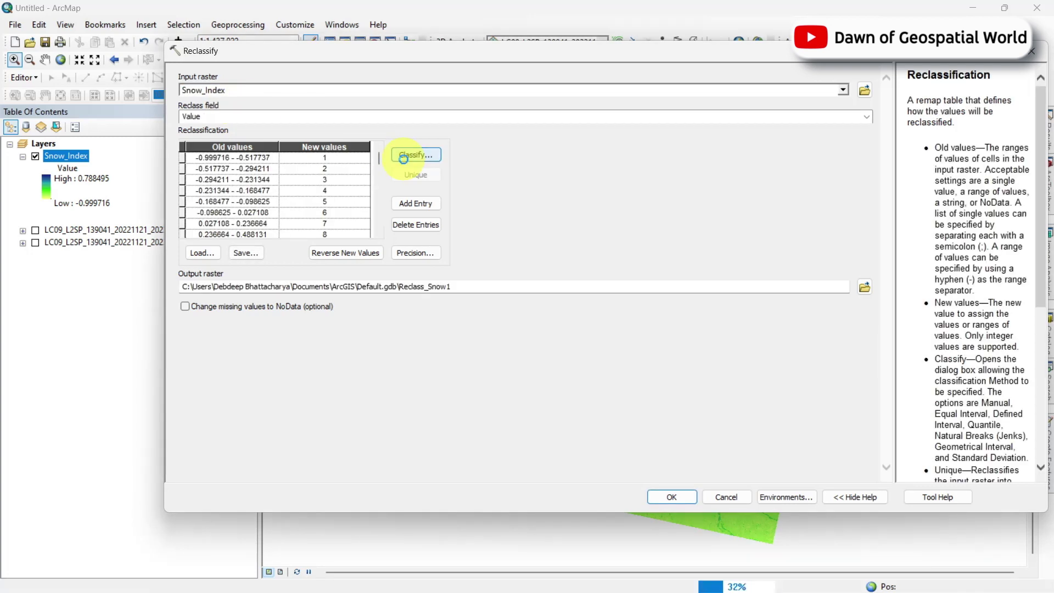
click(403, 159)
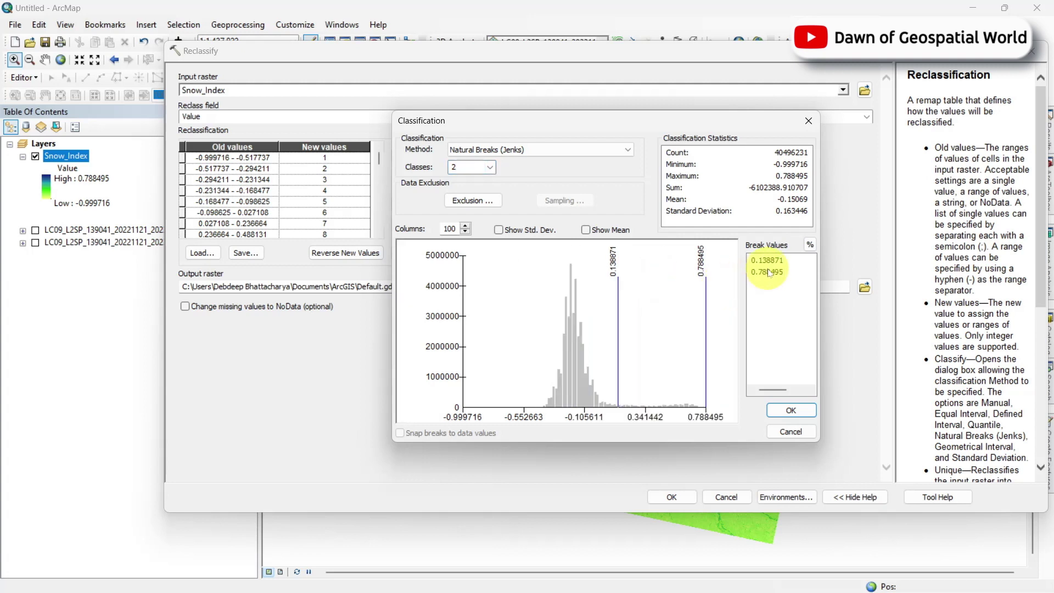
key(Return)
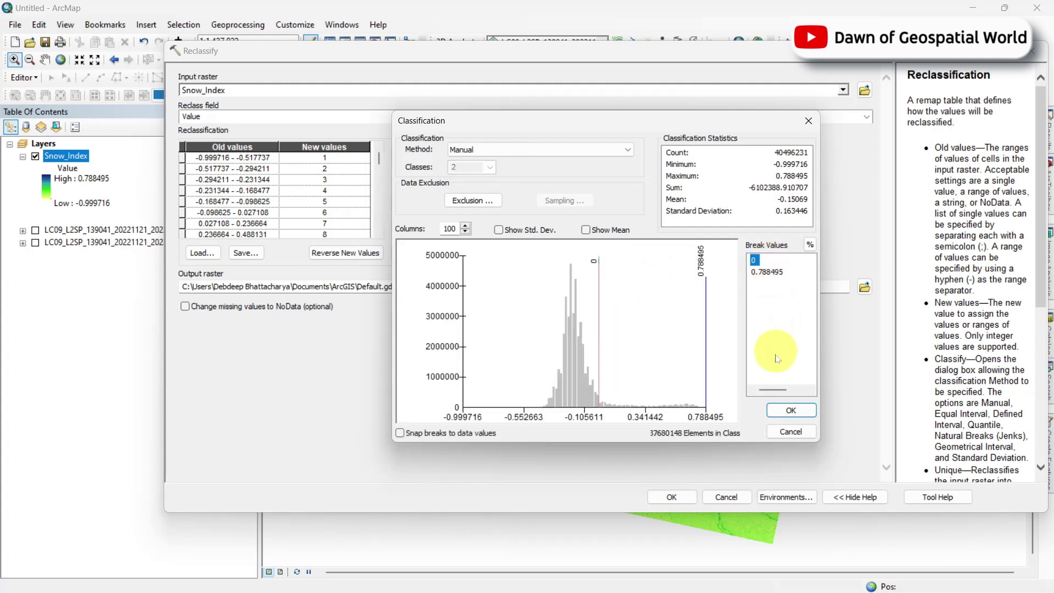
click(789, 411)
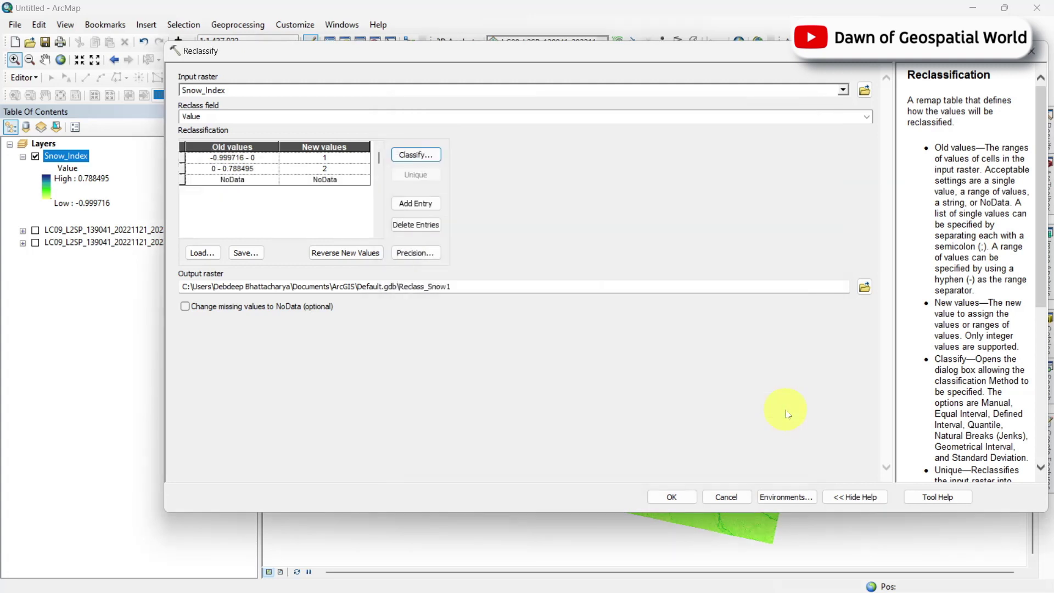
click(672, 497)
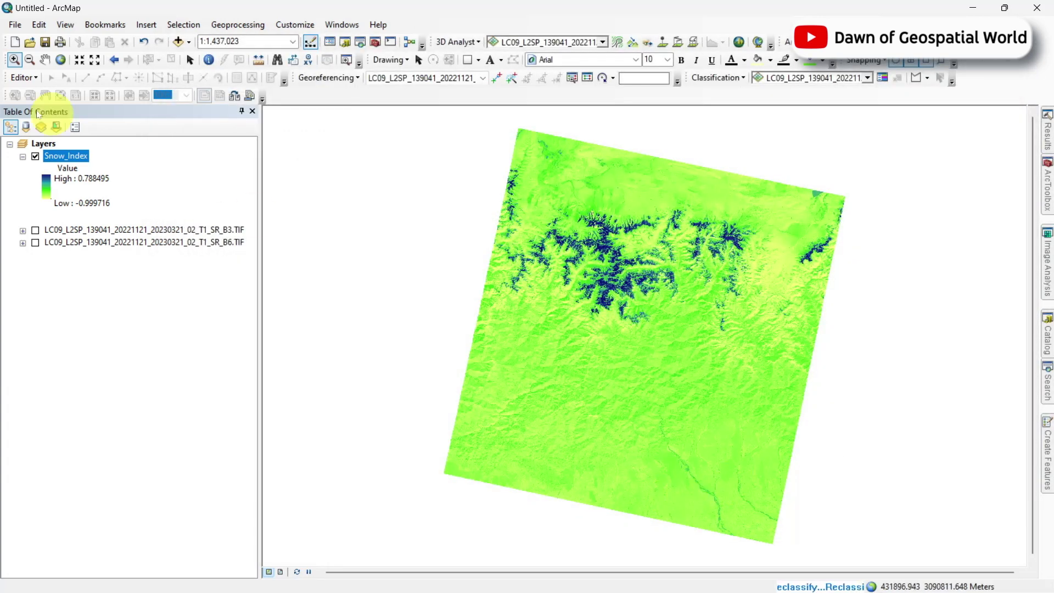
Step: Colour Reclass_Snow1 class 1 light green and class 2 no colour, hiding Snow_Index
click(44, 60)
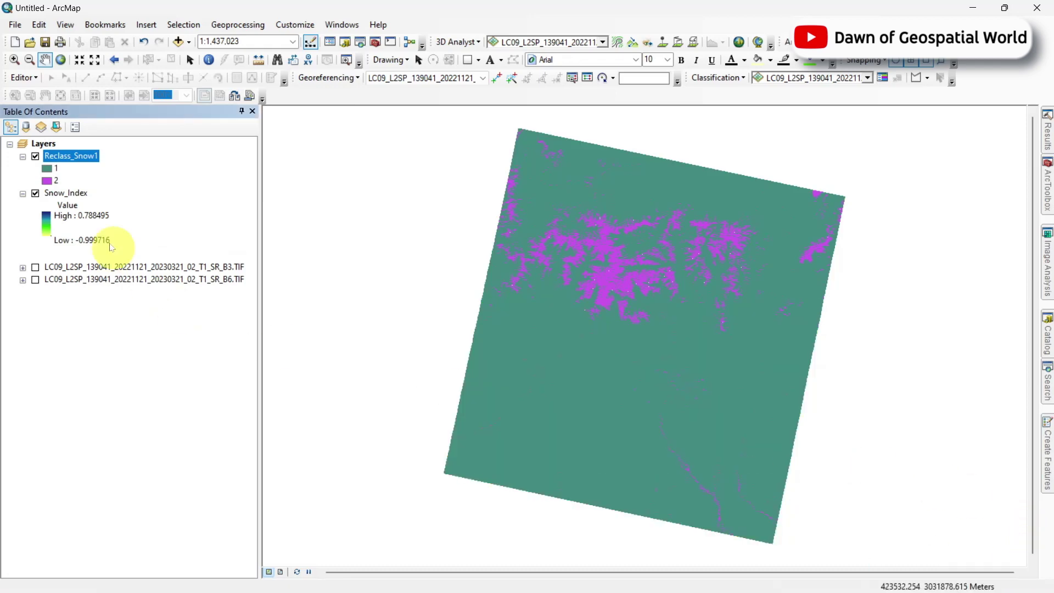
click(22, 193)
double_click(78, 158)
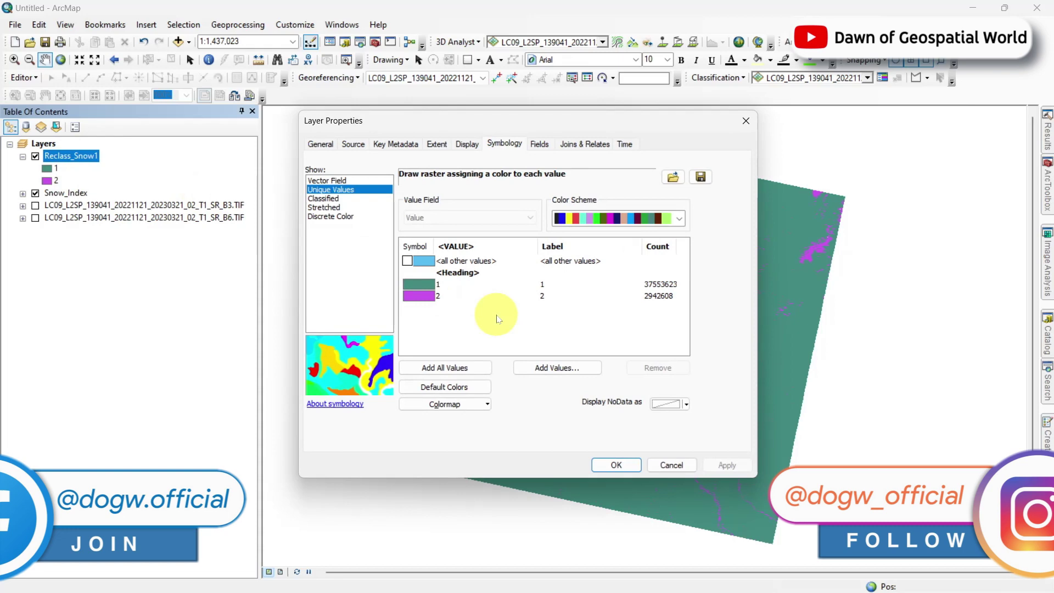
click(423, 284)
click(499, 320)
click(414, 296)
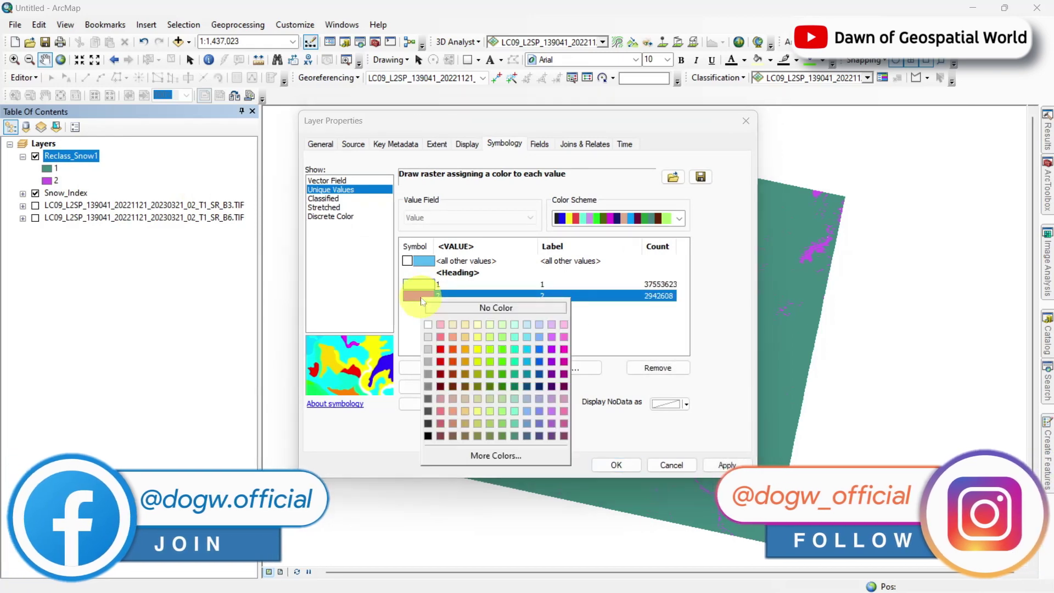
click(502, 307)
click(616, 465)
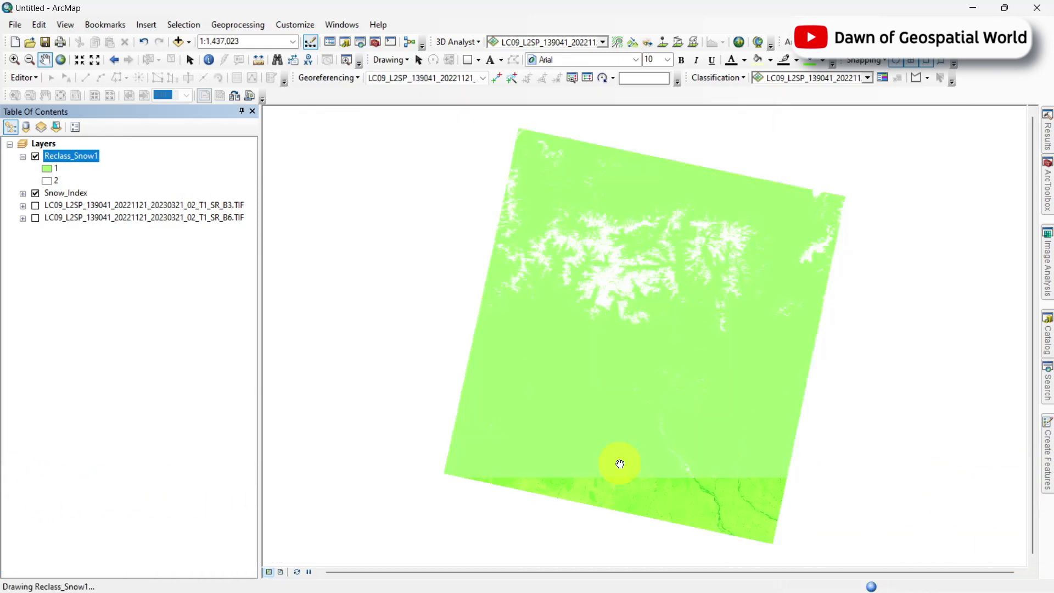
click(35, 193)
Step: Label Reclass_Snow1 class 1 'Land' and class 2 'Snow'
right_click(83, 159)
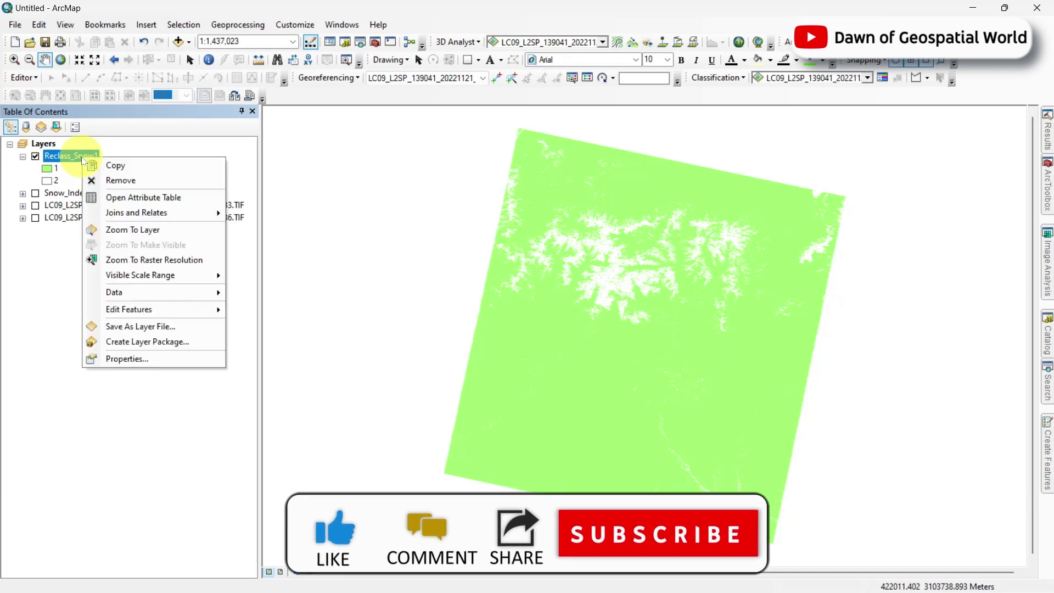
click(122, 360)
double_click(574, 283)
text(Land)
double_click(574, 295)
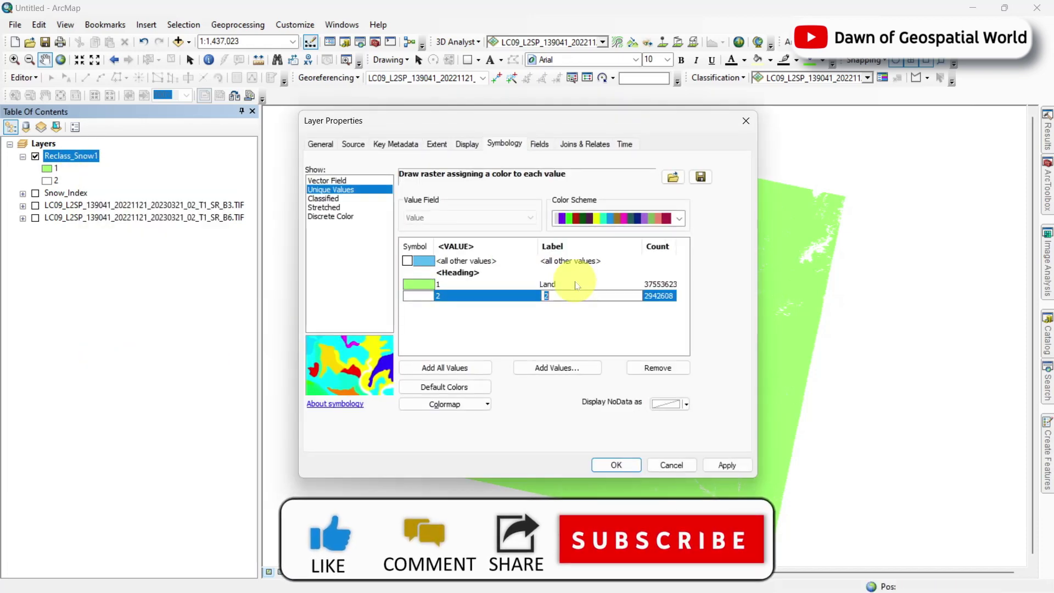
text(Snow)
click(616, 465)
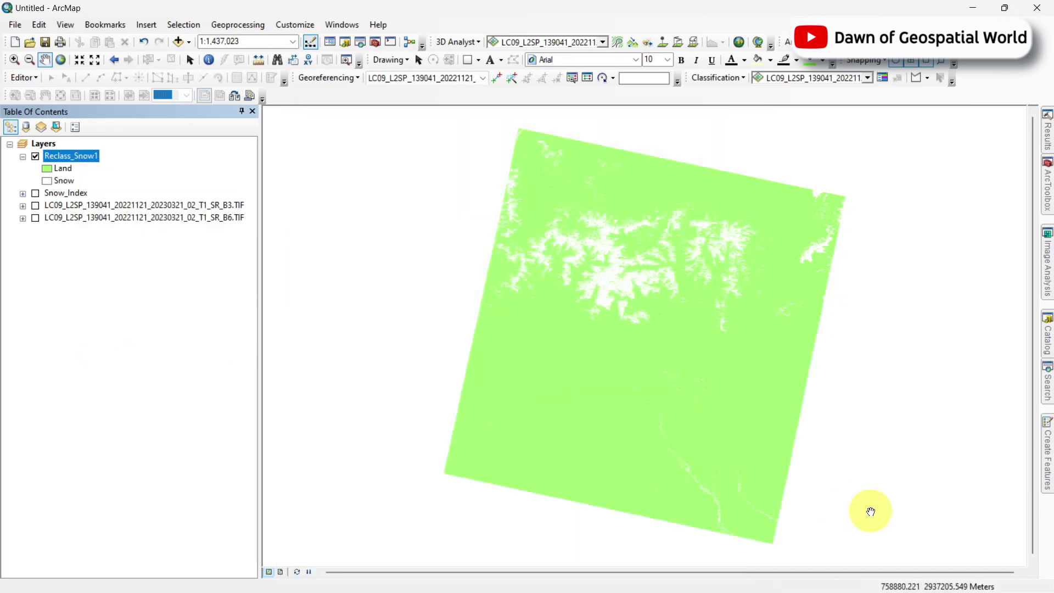